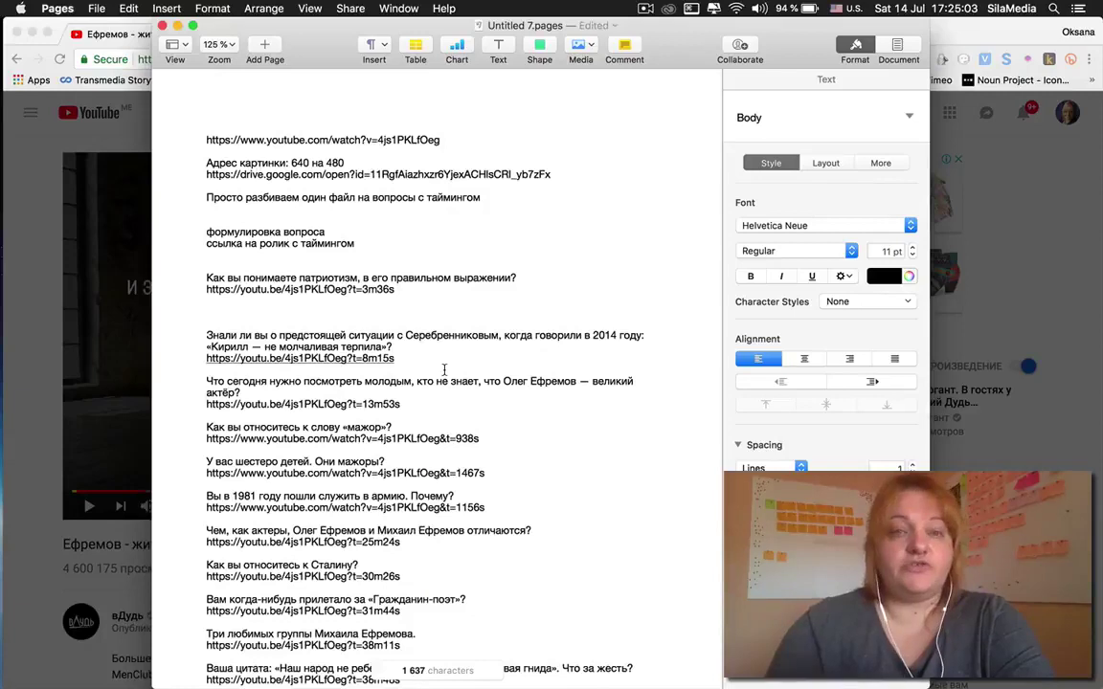
Switch to Chrome and bring up the Sila Interactiview form at sila.media/interactiview.
key(super+Tab)
click(327, 37)
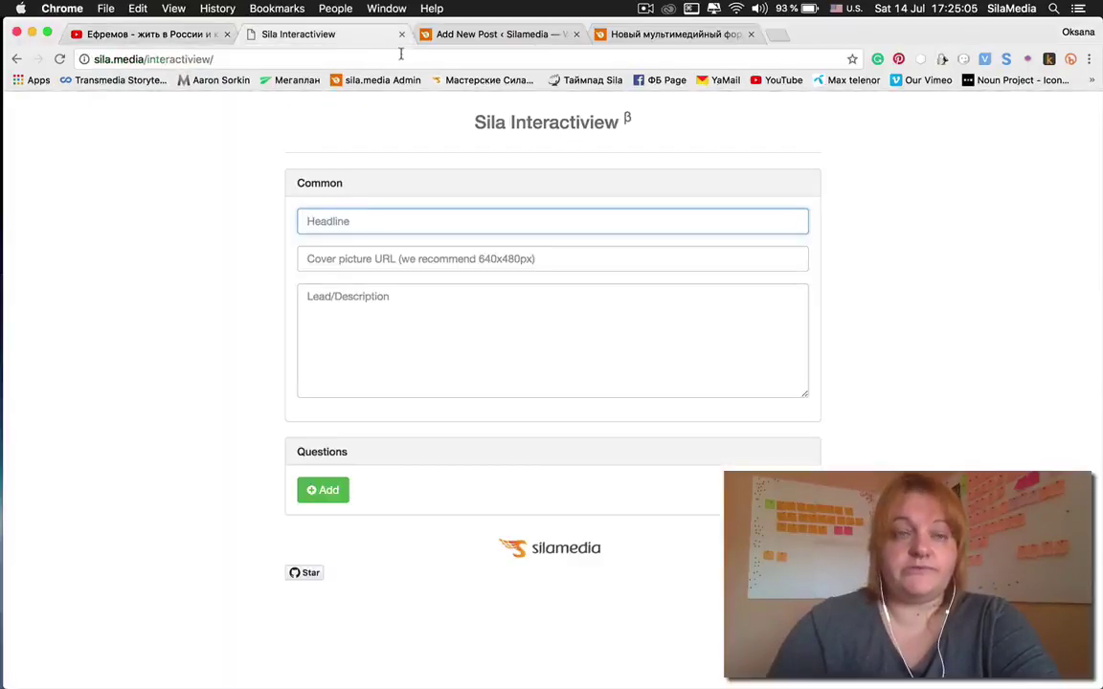
click(228, 59)
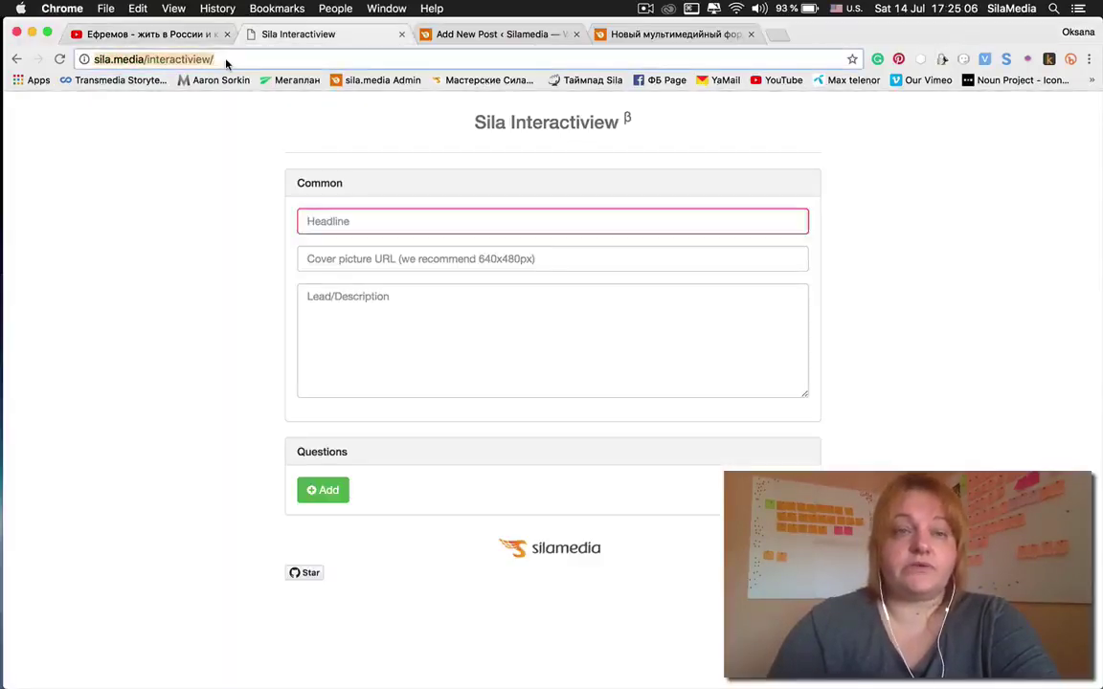
click(176, 59)
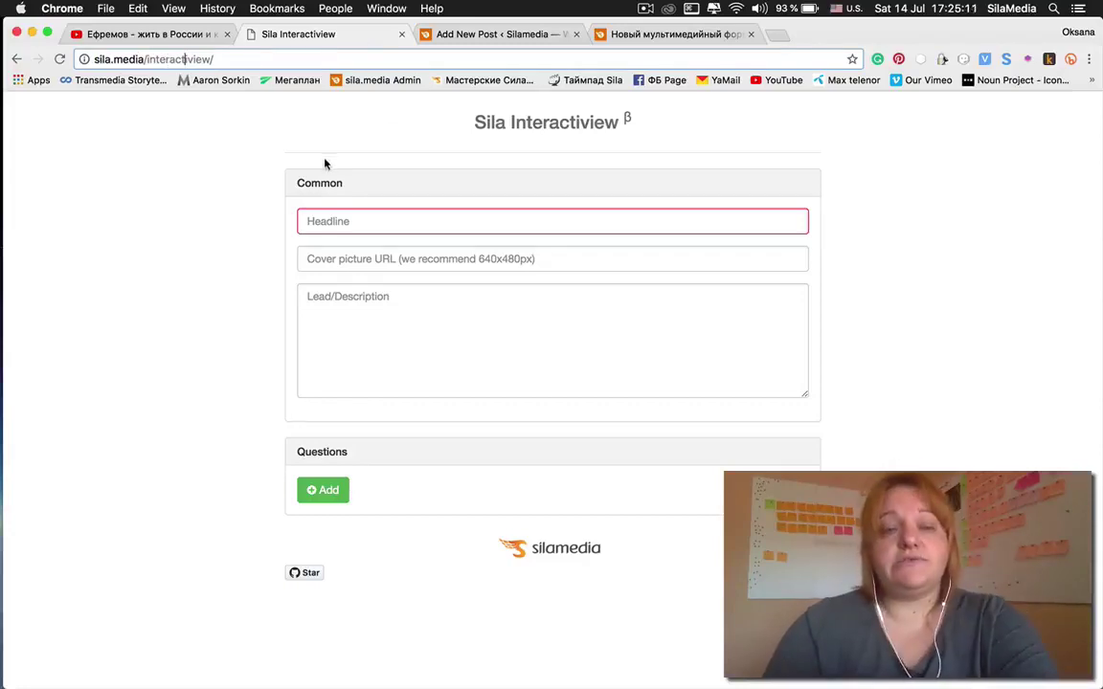
Copy the heading "Интерактивью Дудь — Ефремов" from the published sila.media/interactivedud article into the form's Headline field.
click(366, 219)
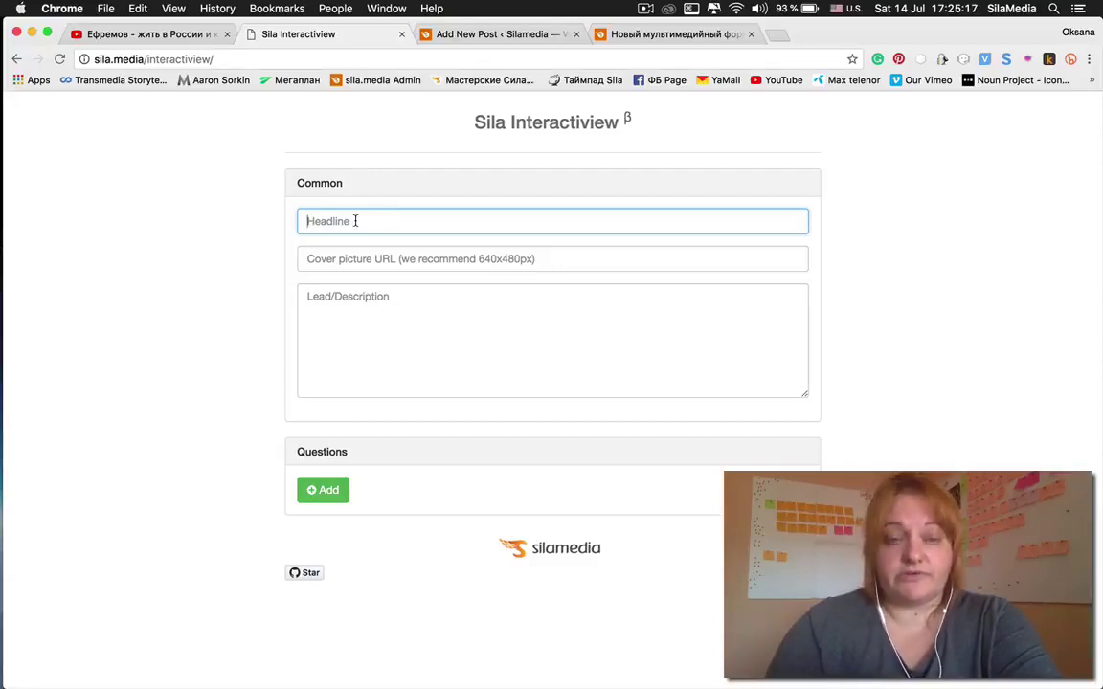
click(651, 33)
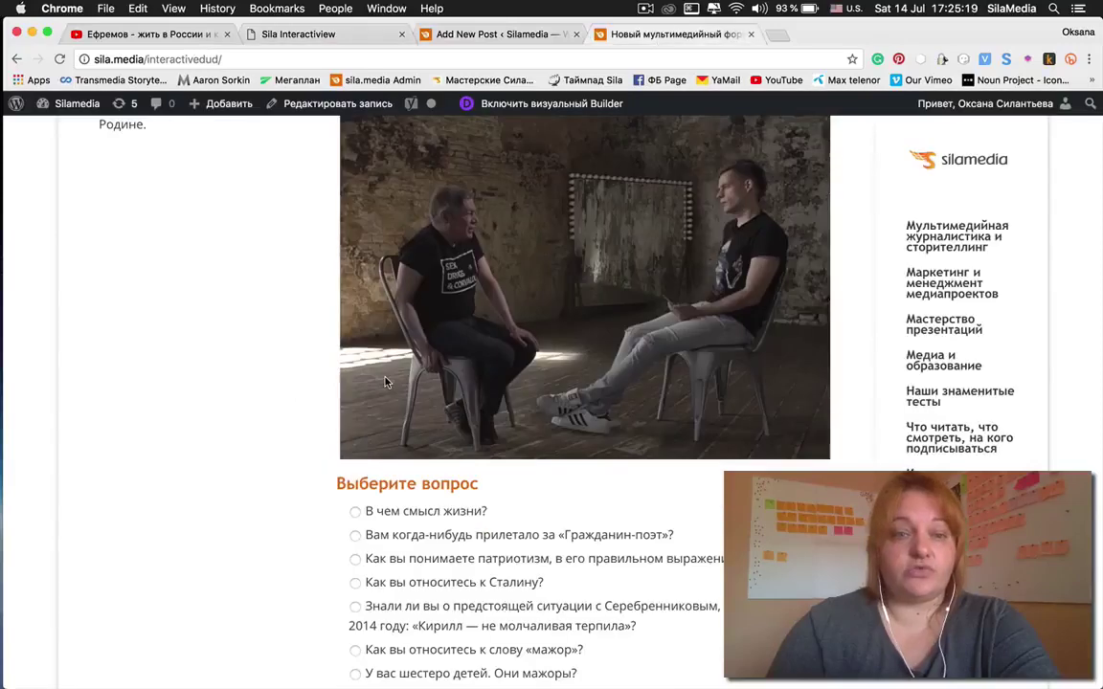
scroll(347, 339, up, 5)
scroll(386, 383, up, 1)
drag(409, 418, 97, 418)
key(super+c)
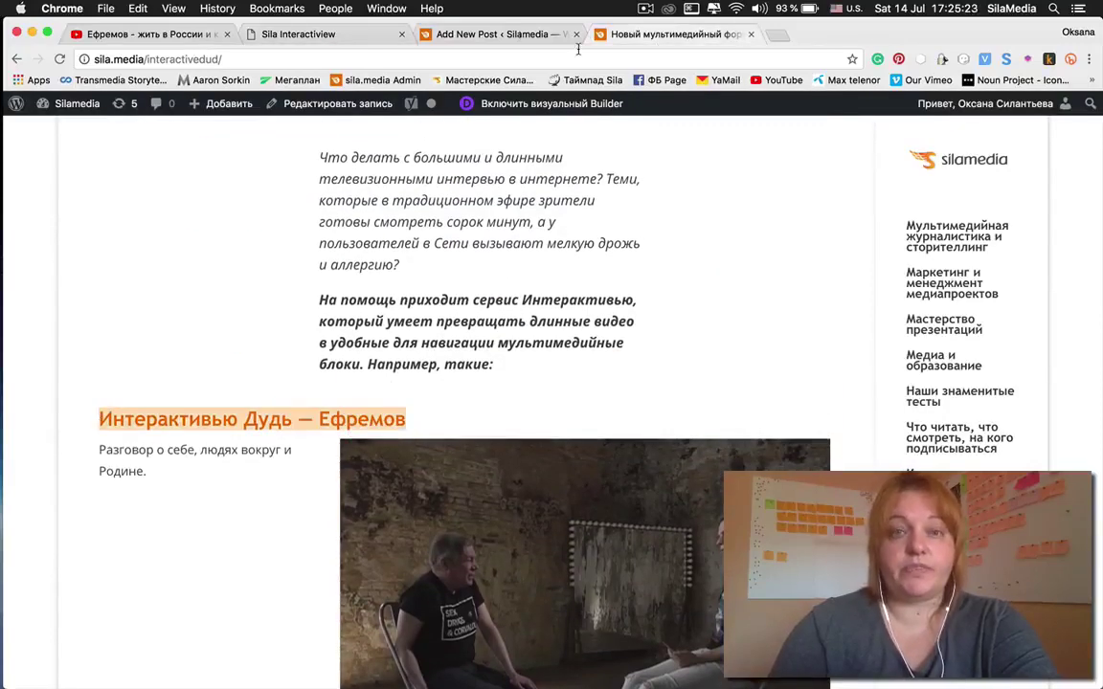
click(297, 35)
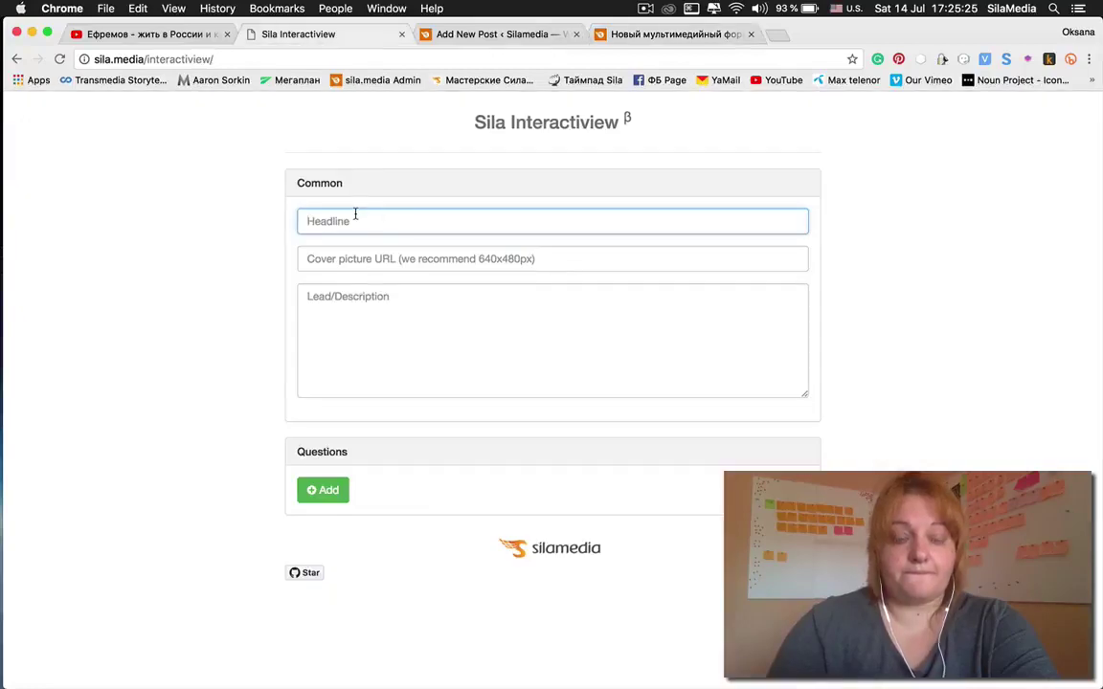
key(super+v)
Open the sila.media WordPress dashboard in a new tab and go to its media section.
click(372, 257)
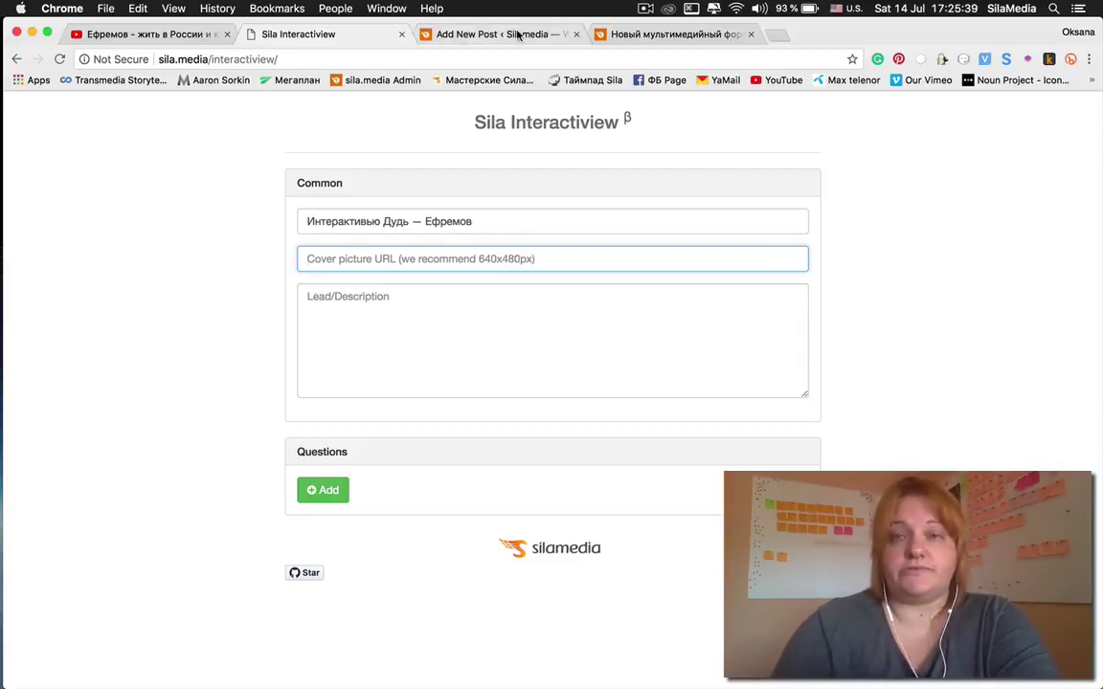
click(779, 38)
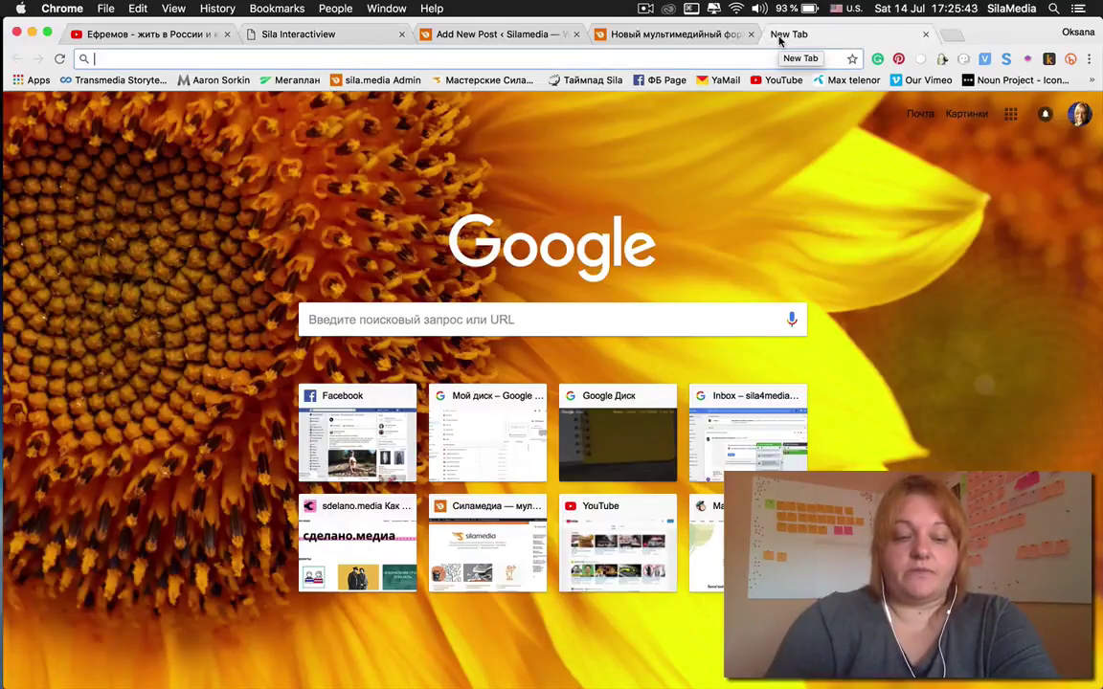
text(sila.media)
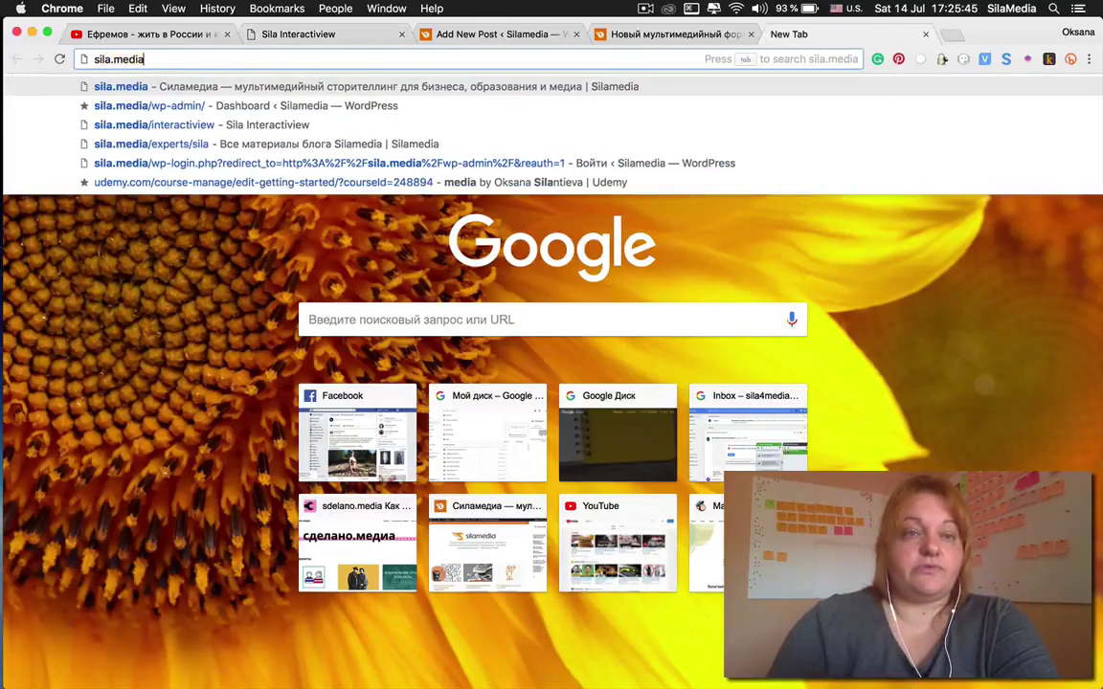
key(Down)
key(Return)
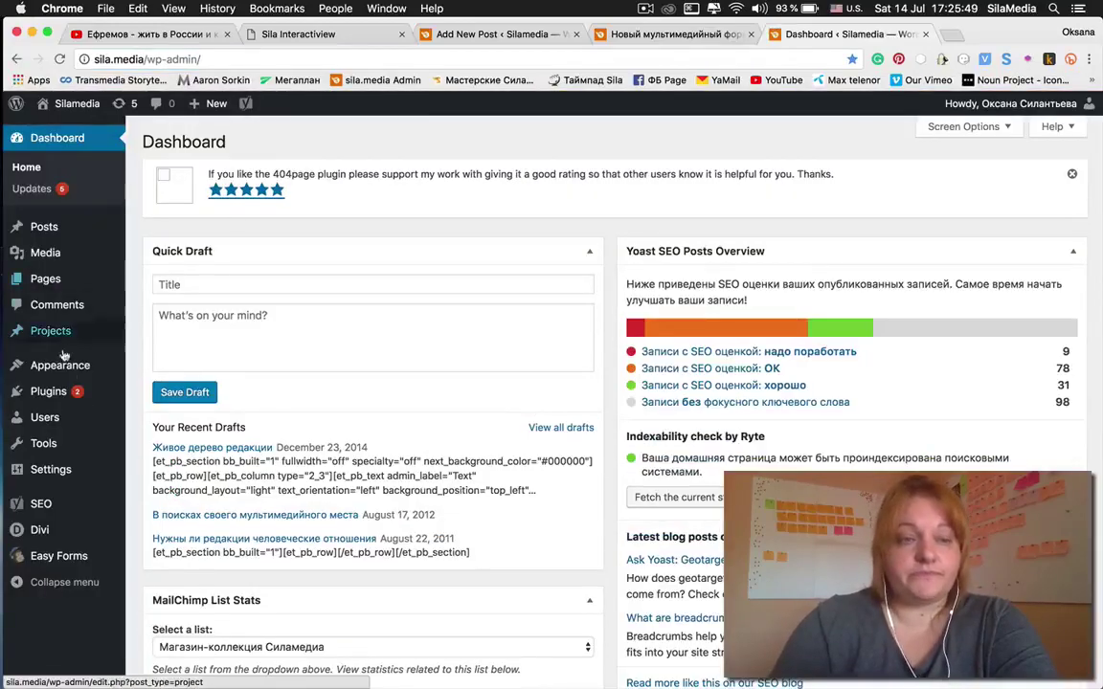
mouse_move(72, 378)
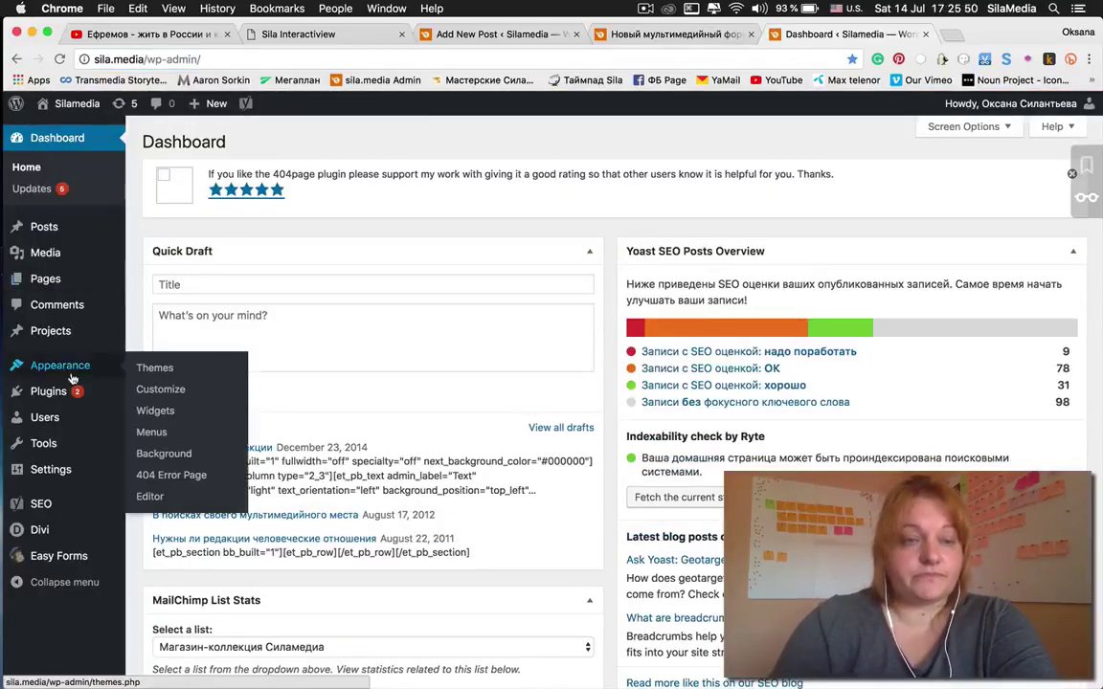
click(46, 254)
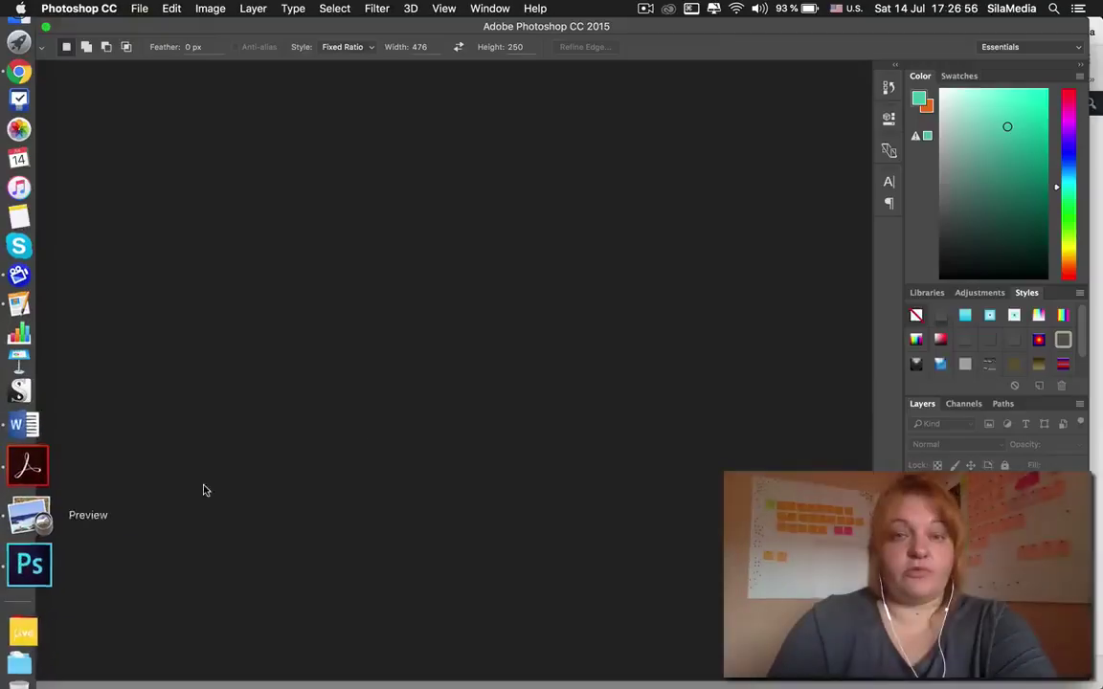
Check the form's recommended cover picture size, then open de1-1.png from the Desktop in Photoshop.
key(super+Tab)
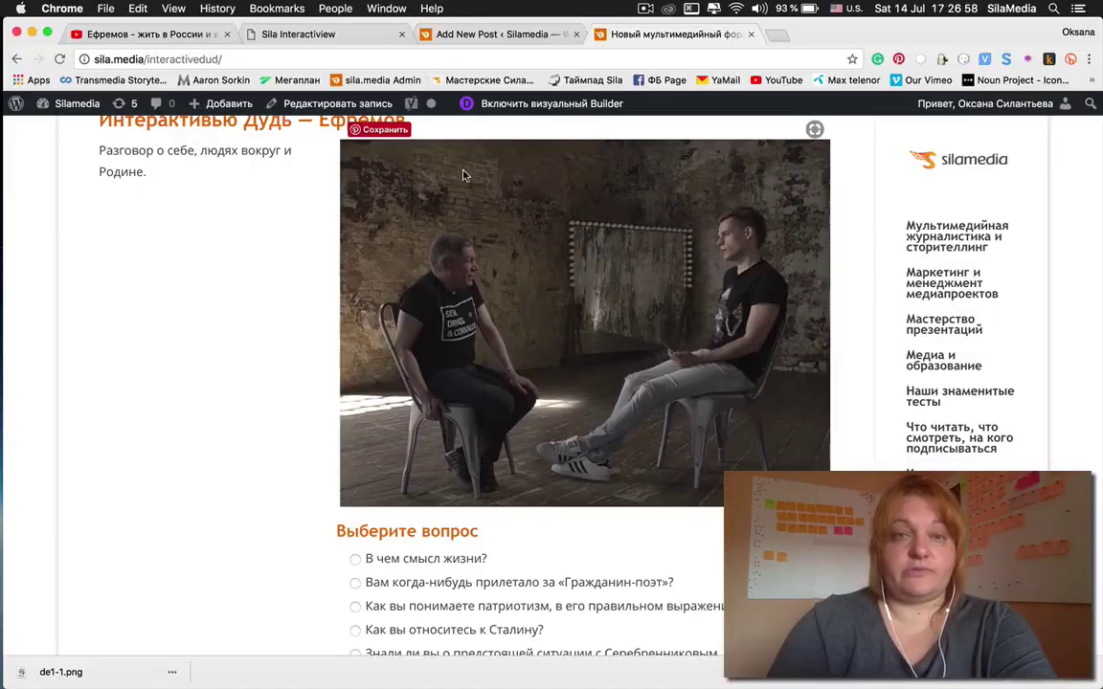
click(330, 34)
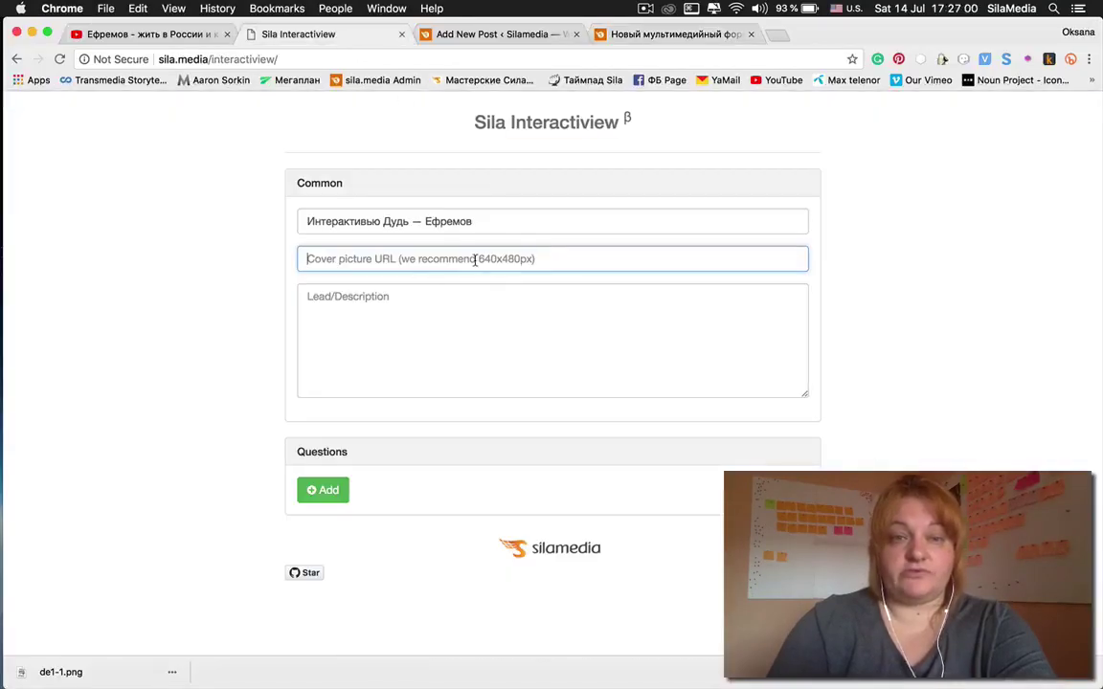
key(super+Tab)
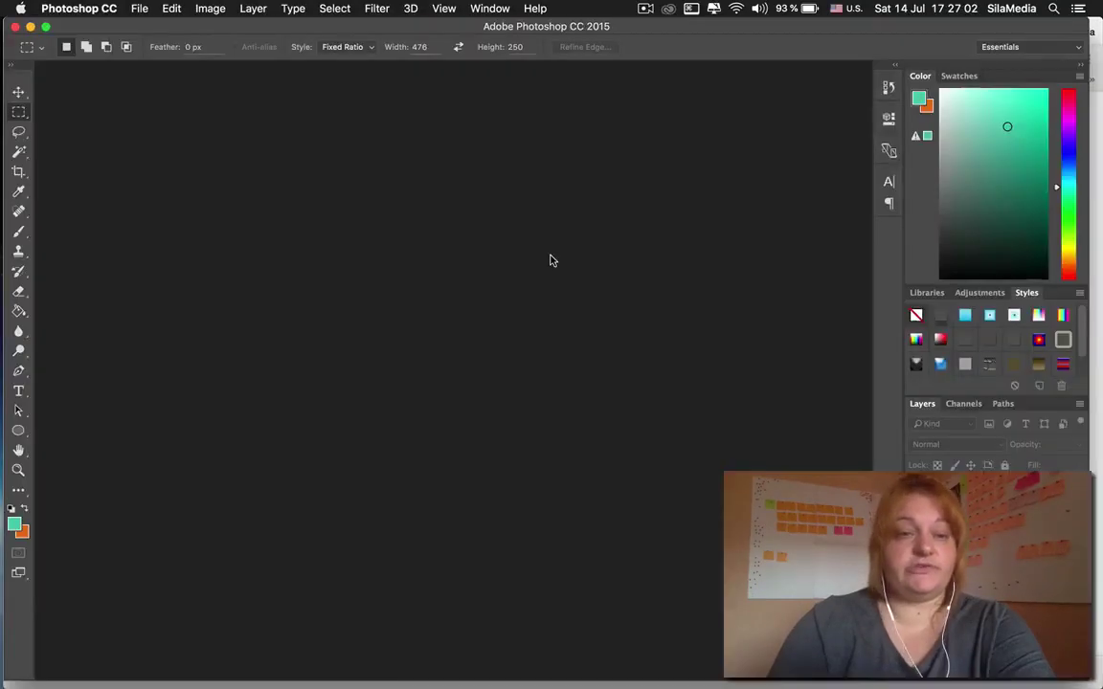
click(142, 8)
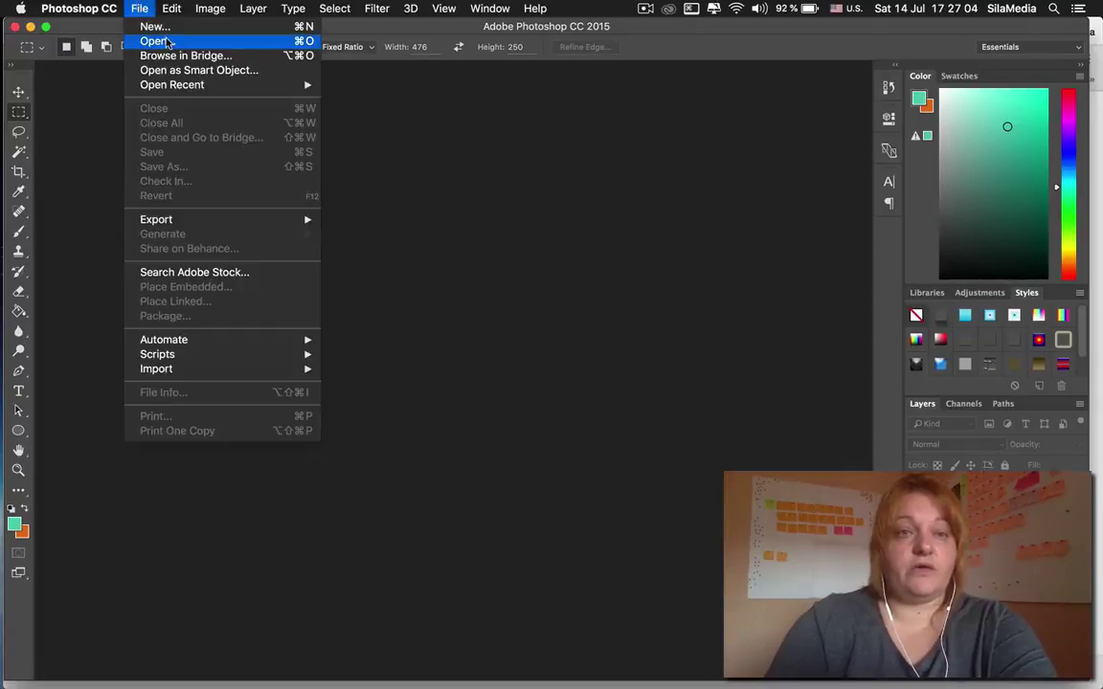
click(153, 42)
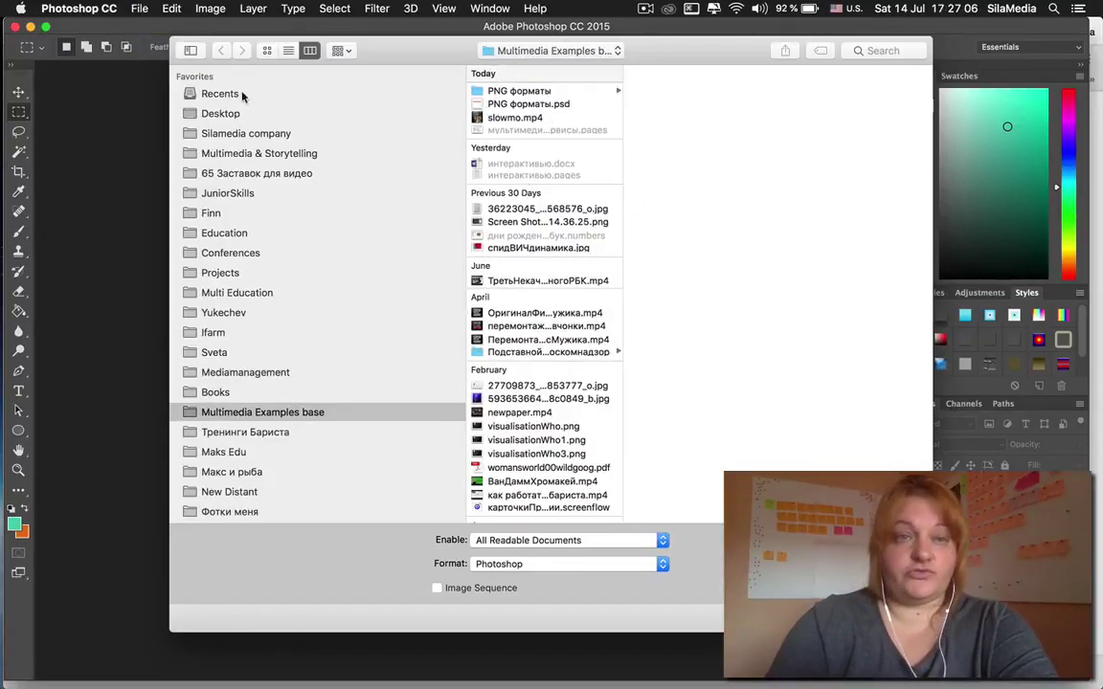
click(237, 113)
click(523, 119)
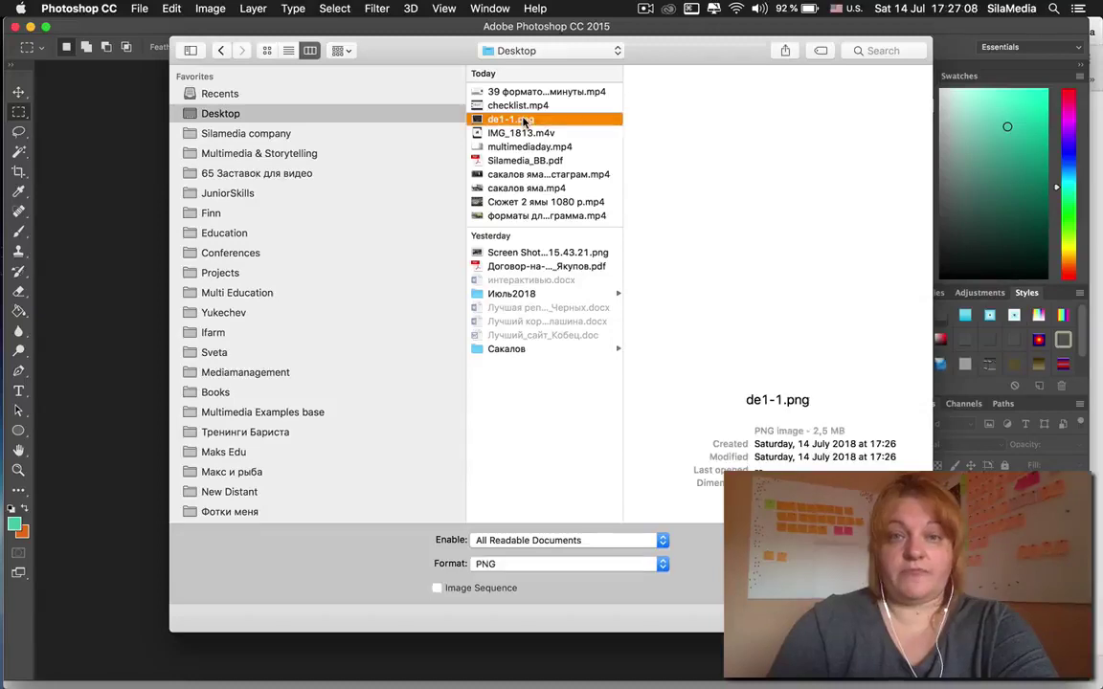
double_click(524, 119)
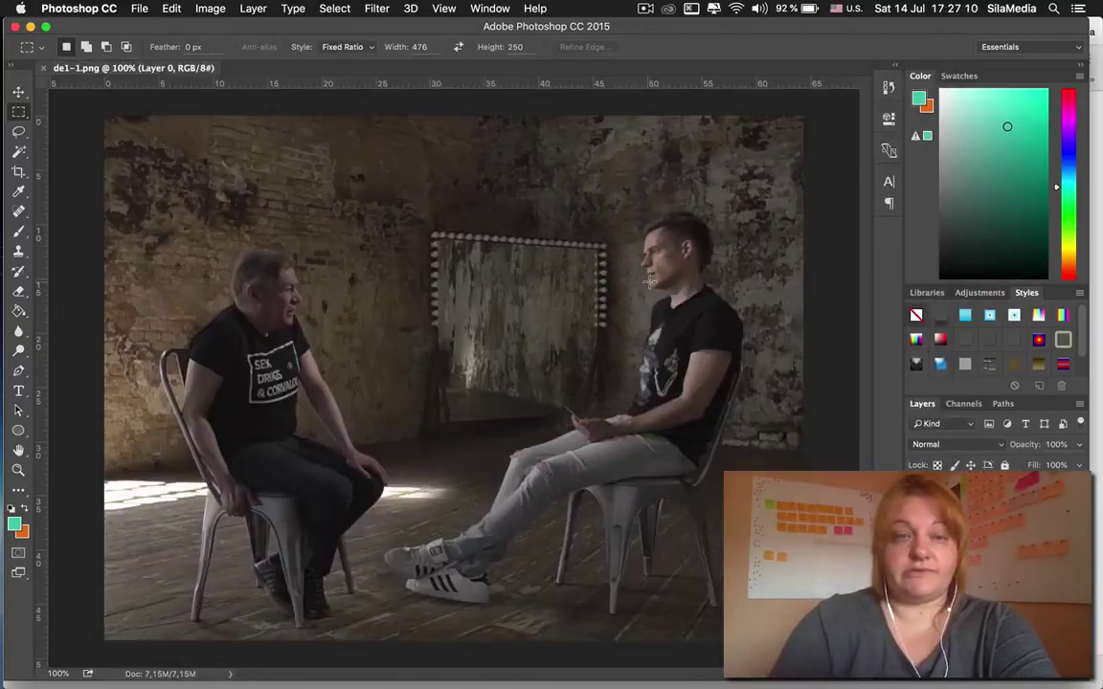
Resize the image to 640 pixels wide and save it to the Desktop as dud.png.
click(208, 11)
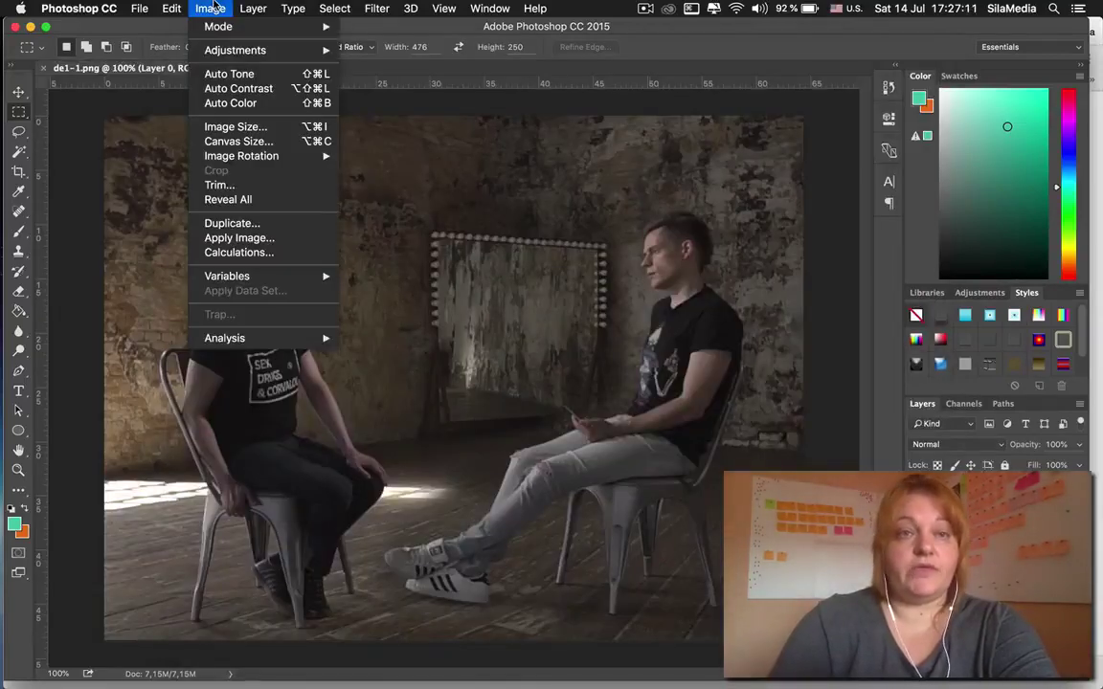
click(239, 126)
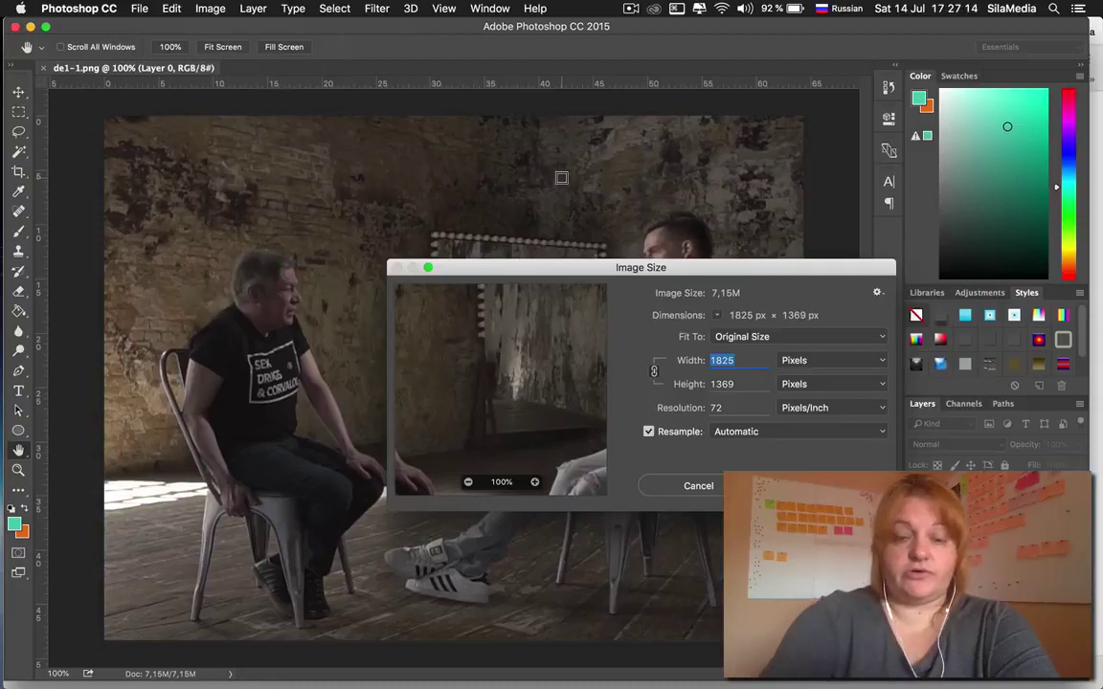
text(640)
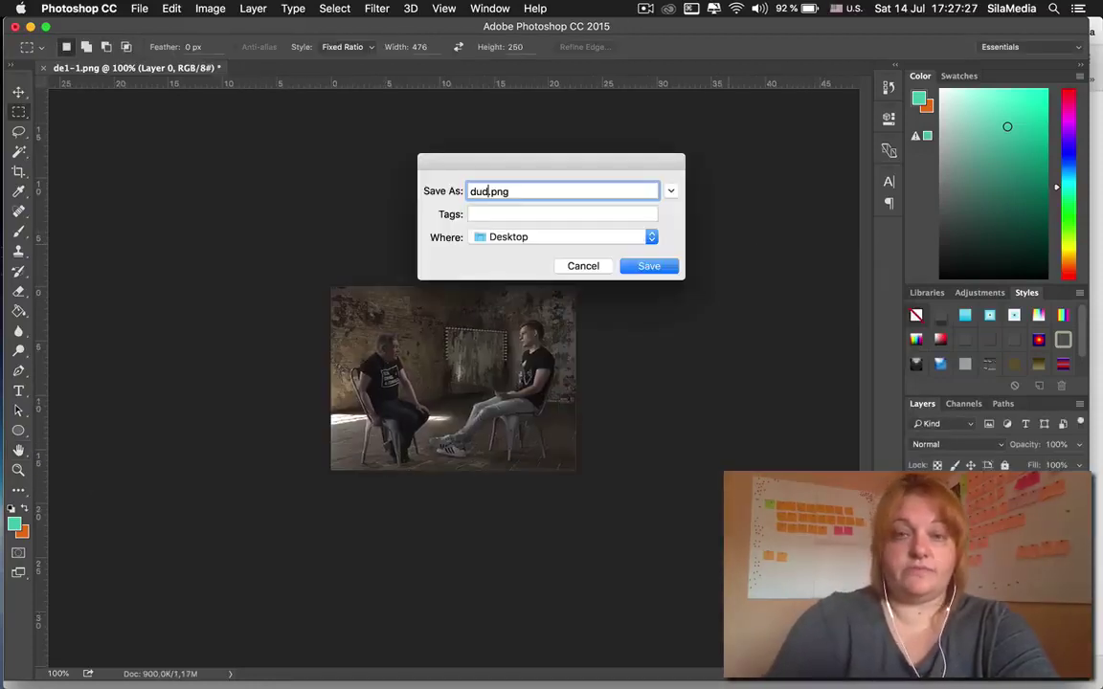
click(648, 266)
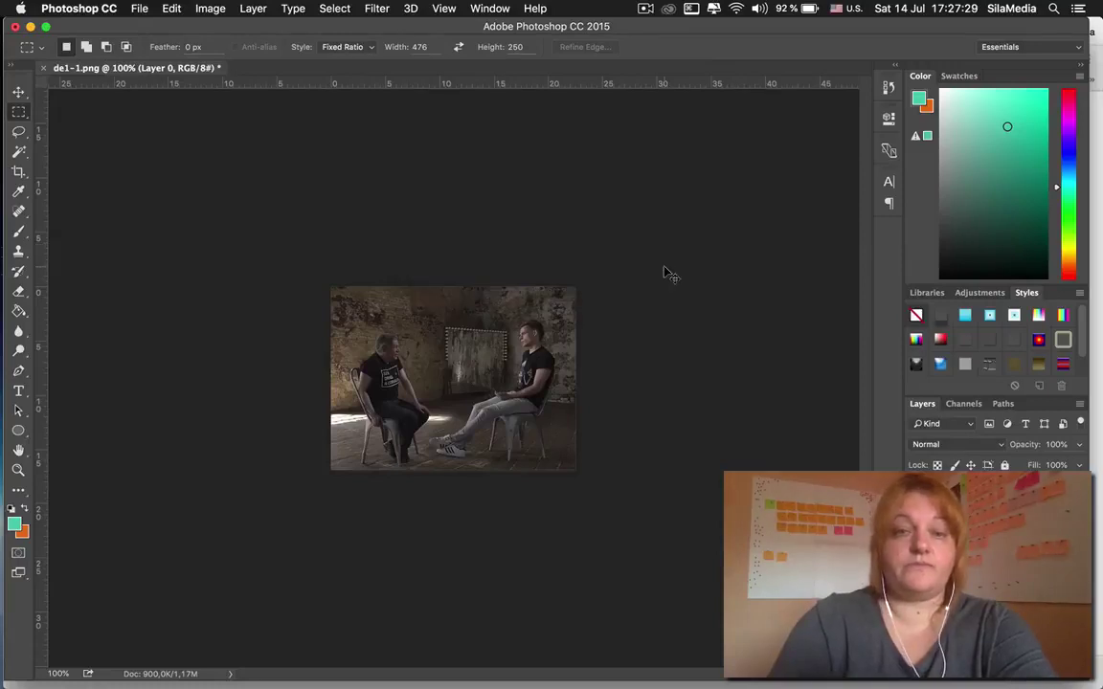
Switch to Chrome and open the Media Library of the sila.media WordPress admin in a new tab.
key(super+Tab)
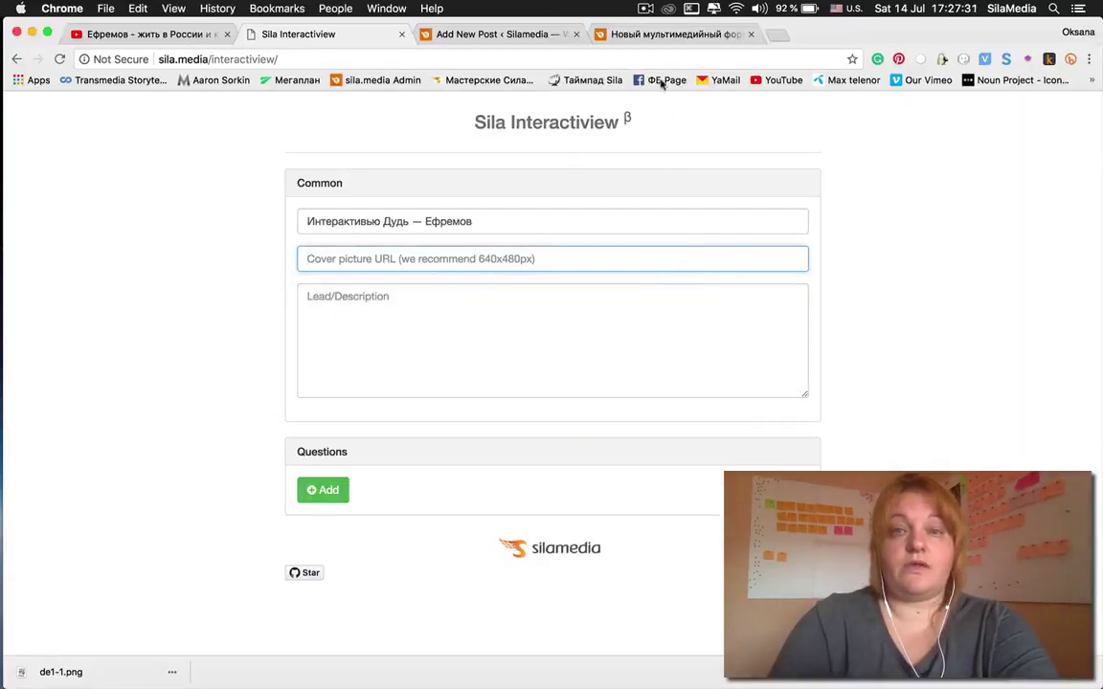
click(779, 34)
text(sila.media)
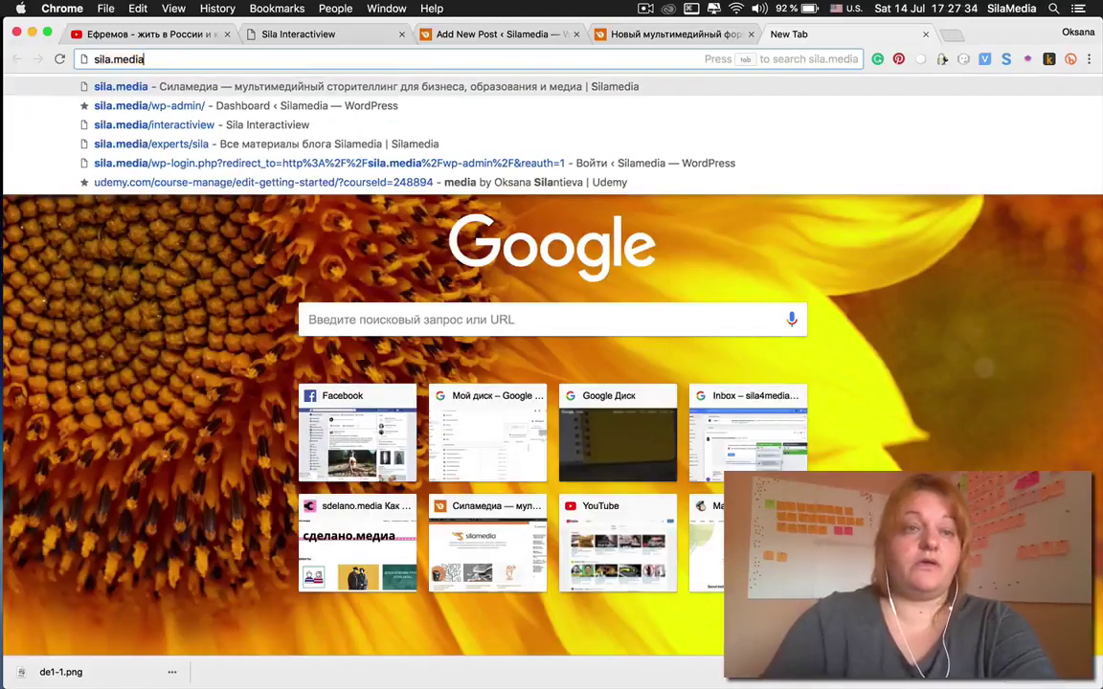
key(Down)
key(Return)
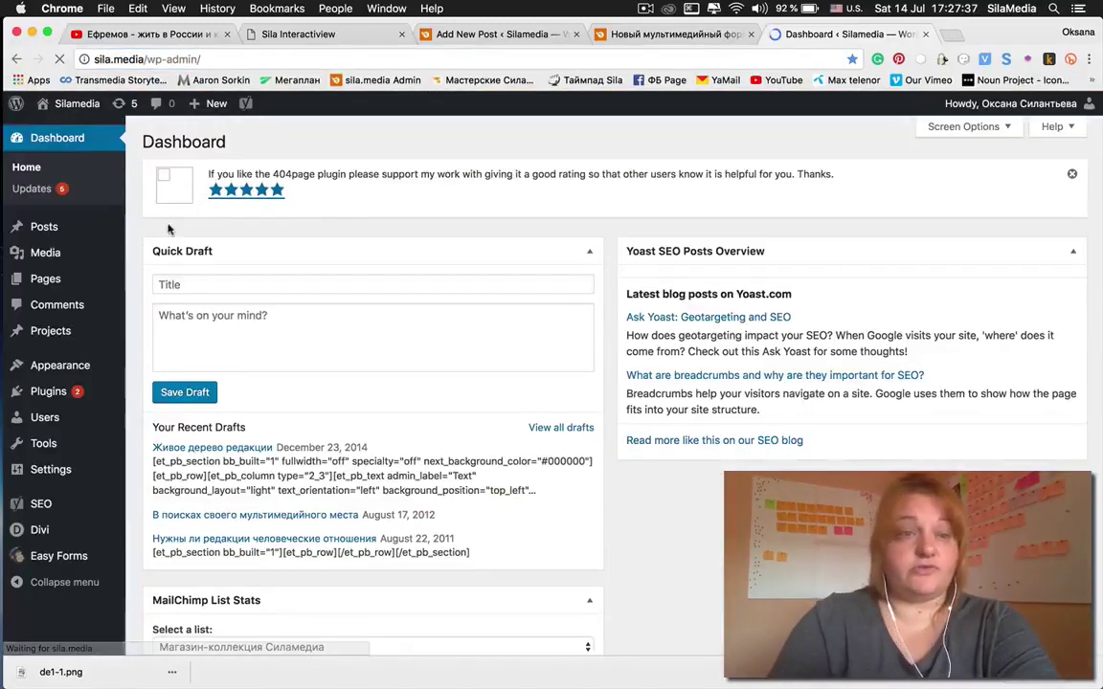
mouse_move(48, 256)
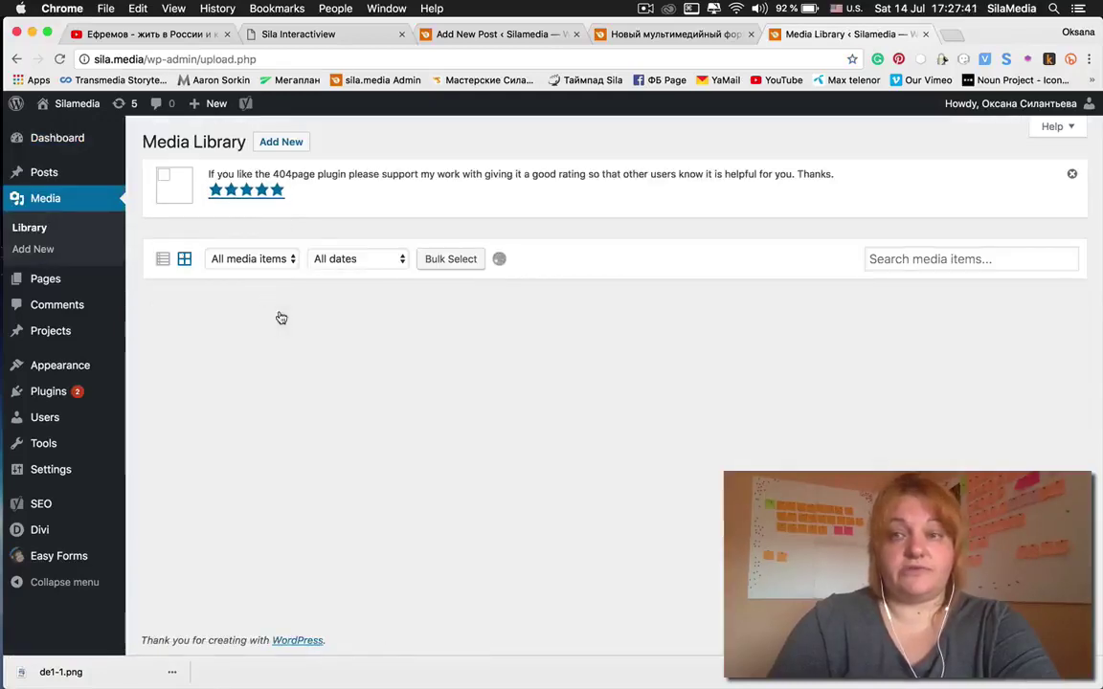
Upload dud.png from the Desktop to the Media Library.
click(281, 142)
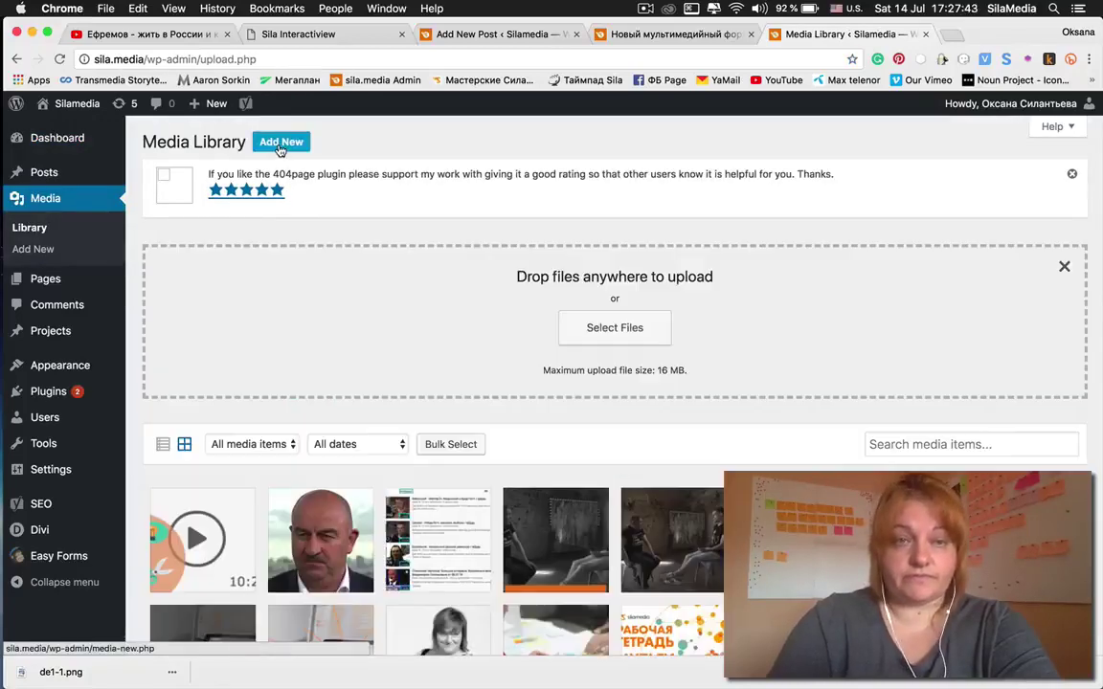
click(635, 335)
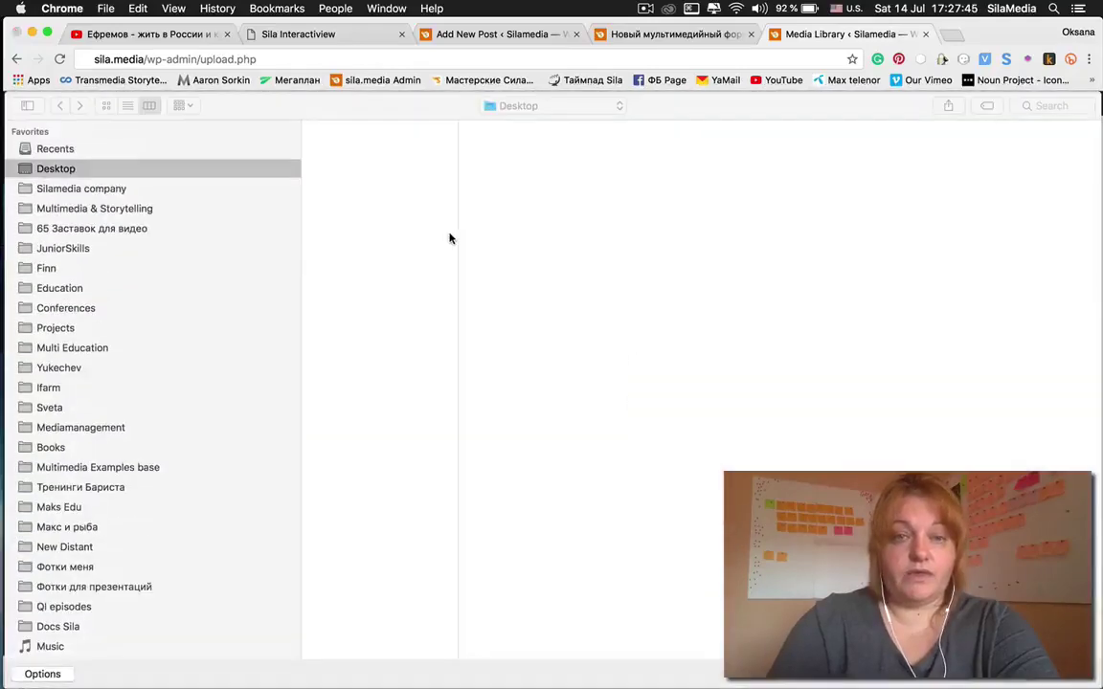
click(341, 185)
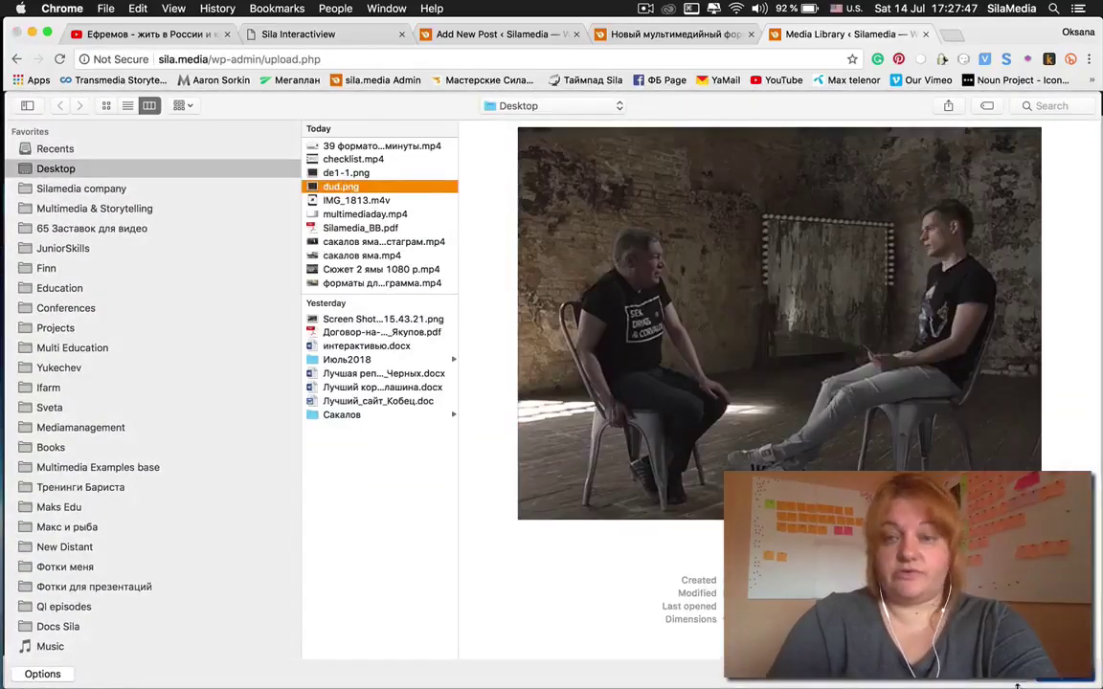
click(1060, 678)
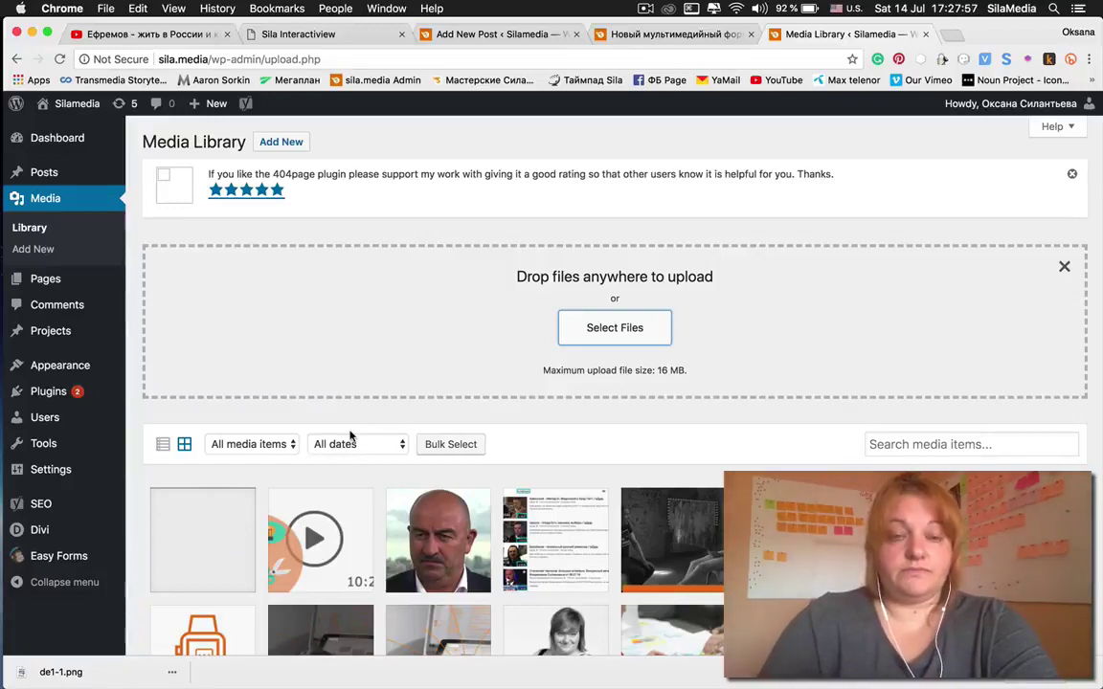
Open the attachment details of the uploaded dud.png in the Media Library and copy its URL.
click(192, 548)
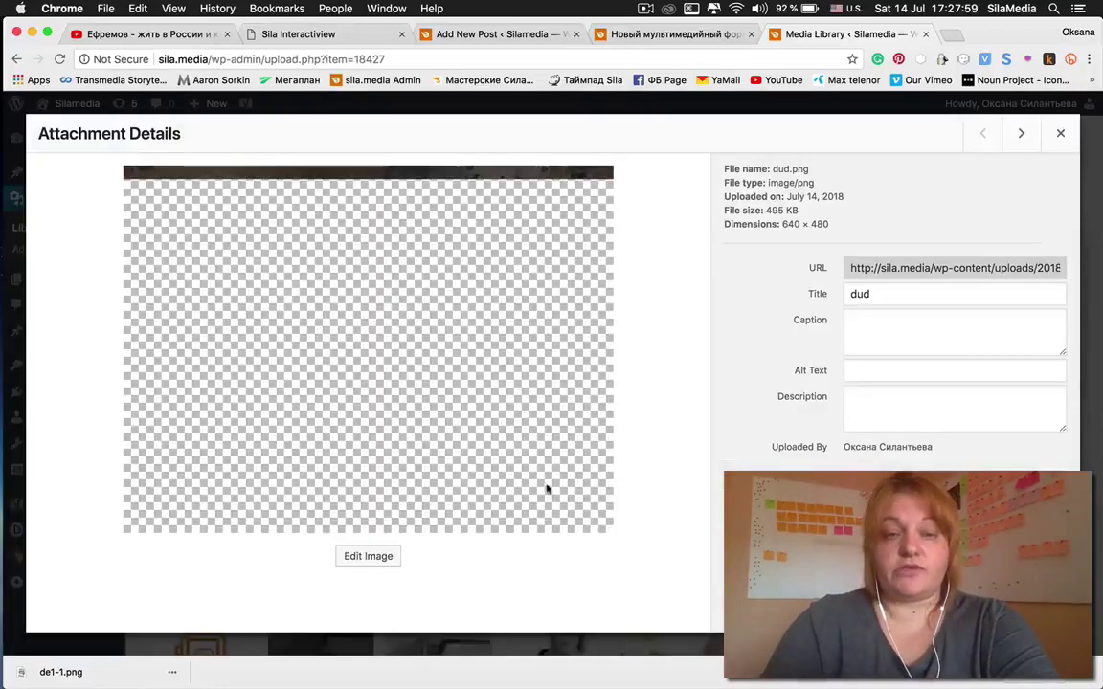
click(919, 267)
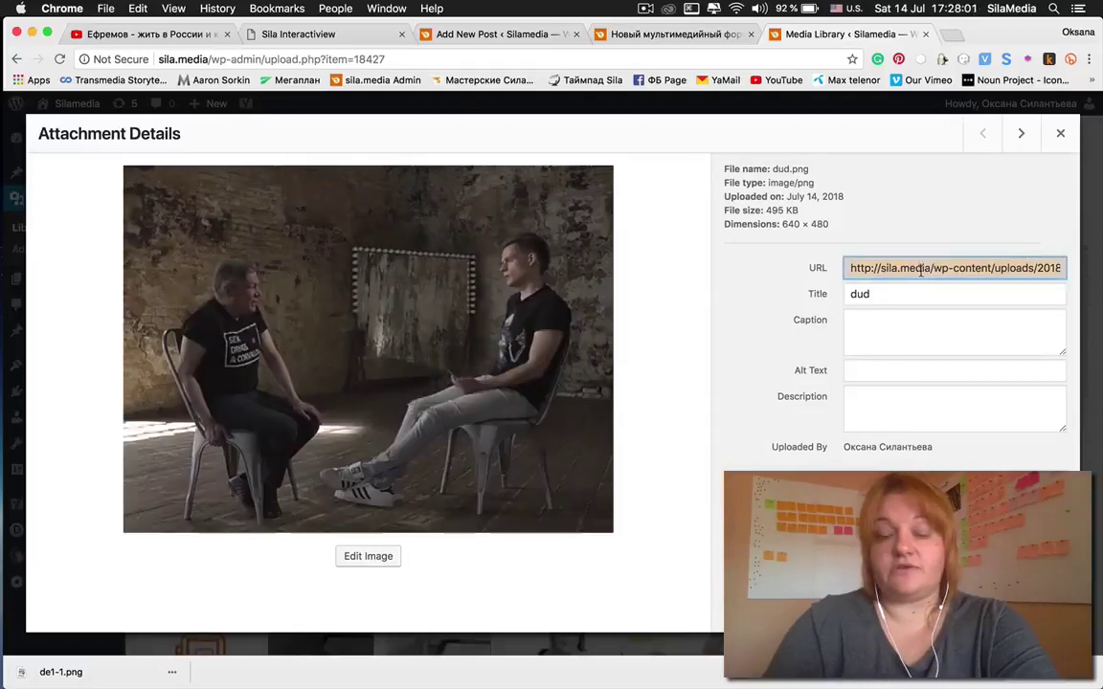
key(Right)
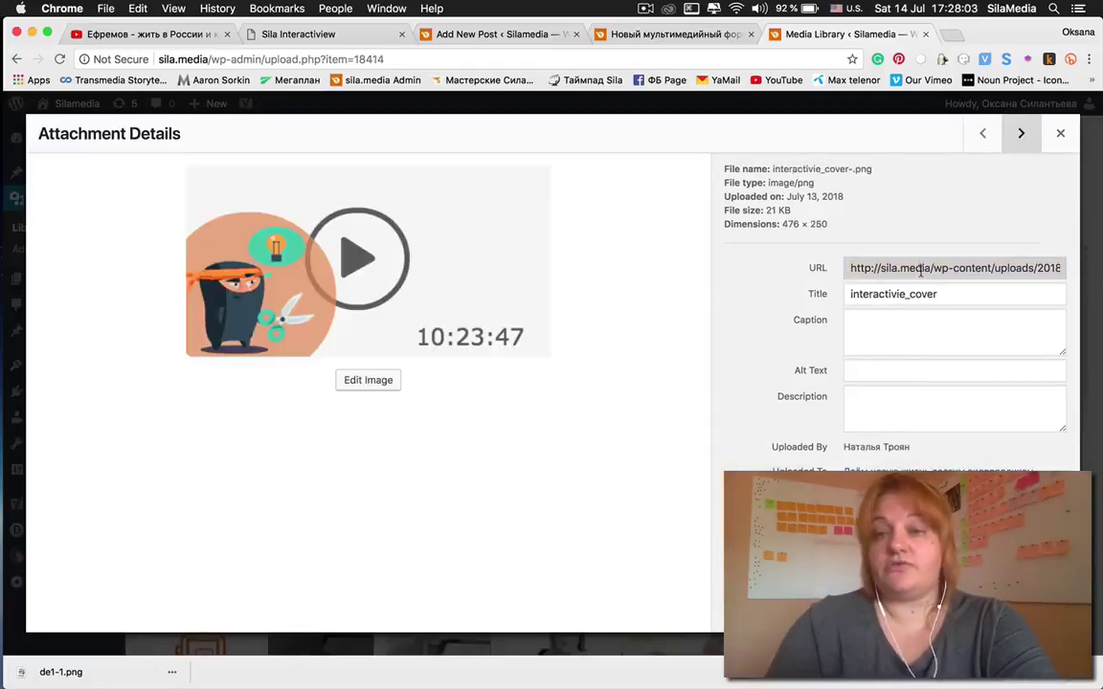
key(Left)
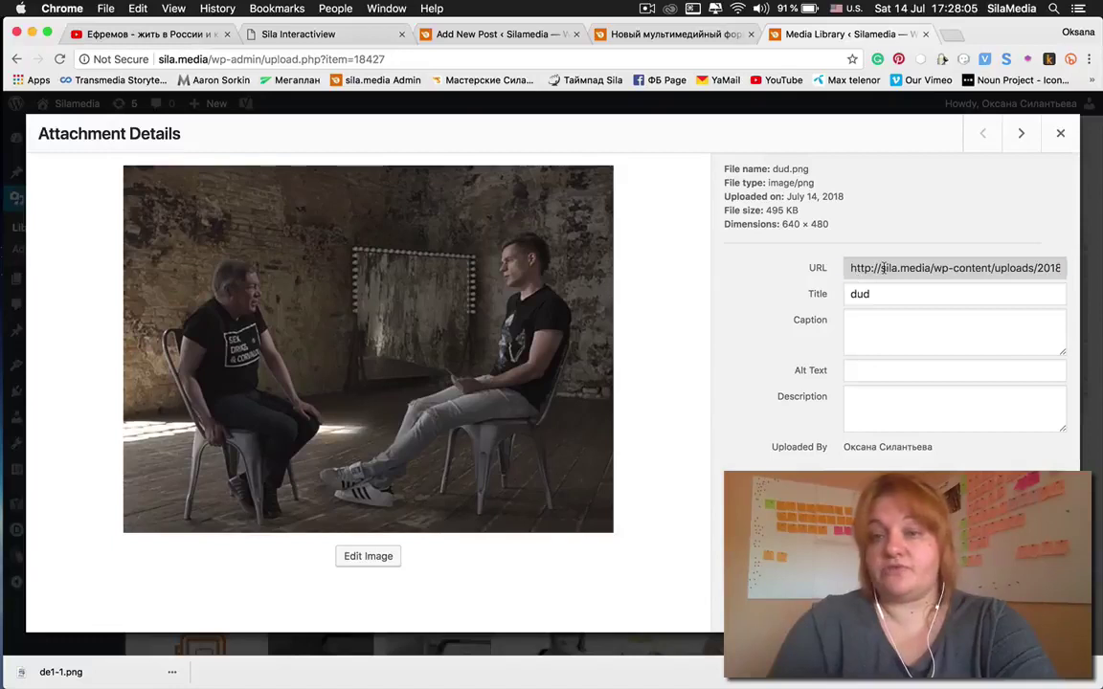
click(883, 269)
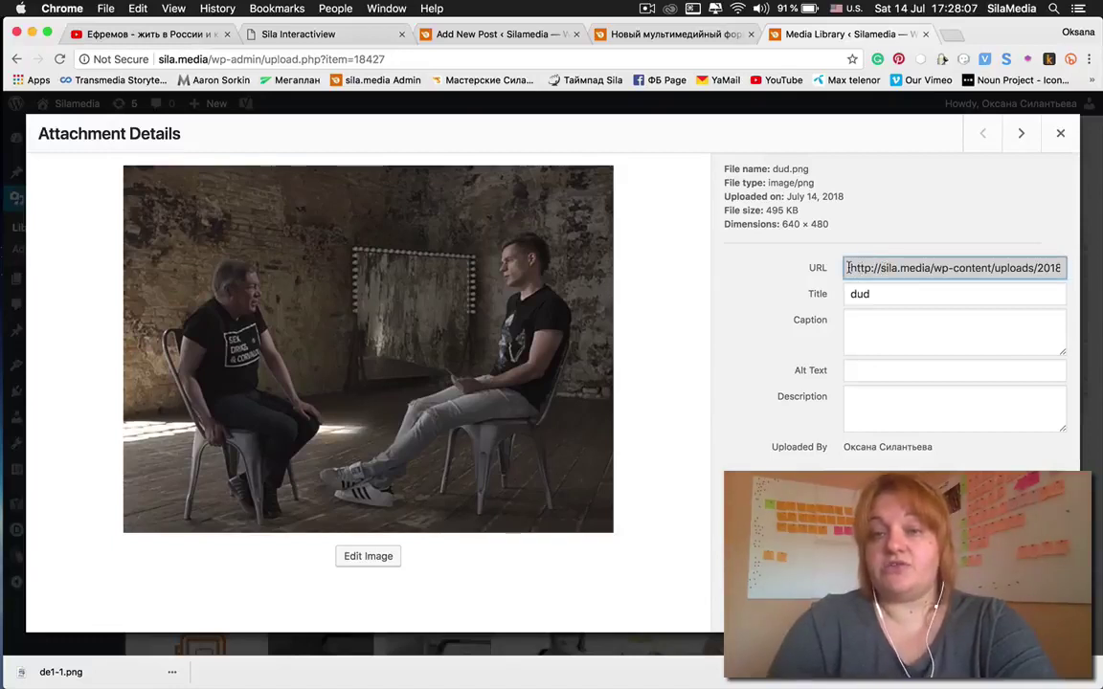
key(super+c)
key(super+c)
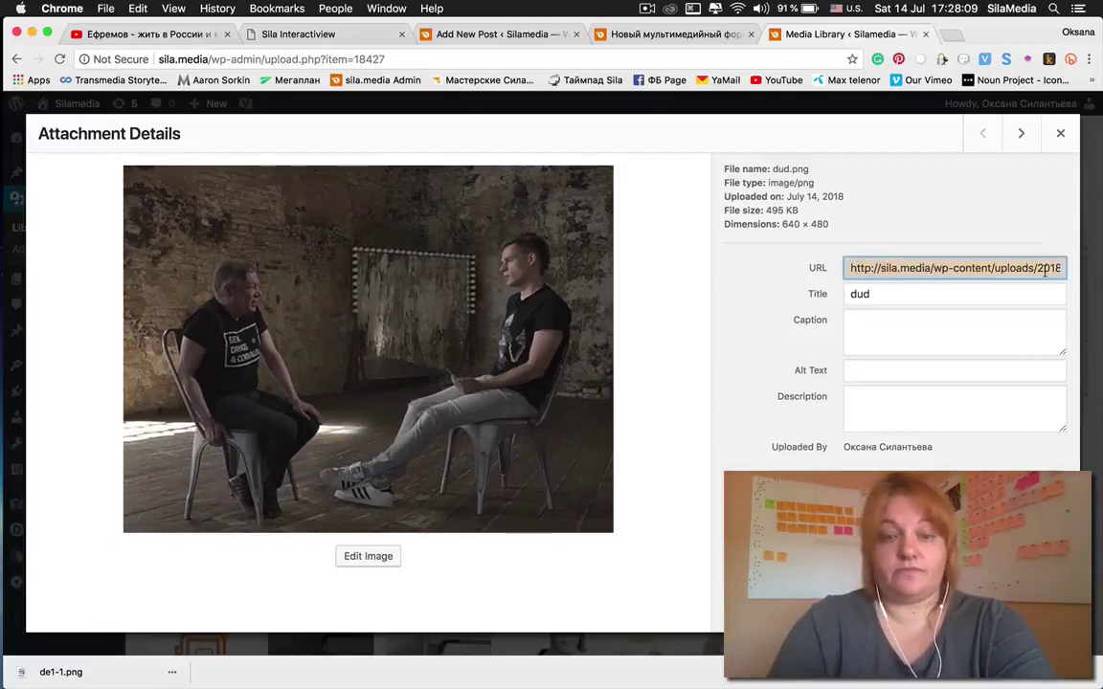
click(949, 37)
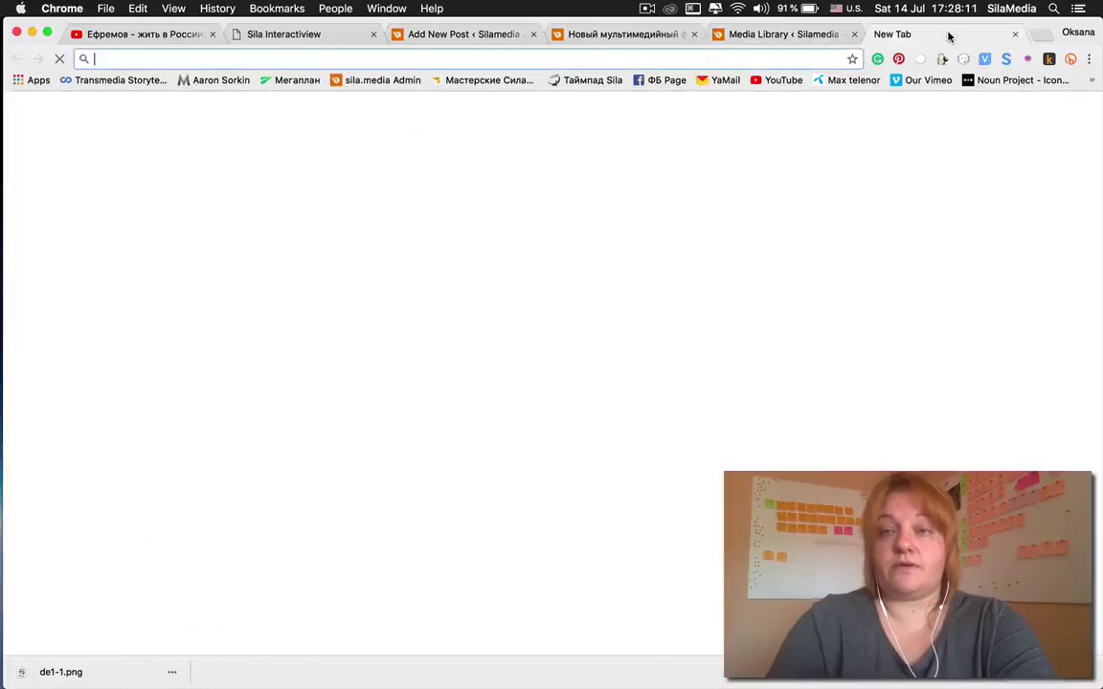
key(super+v)
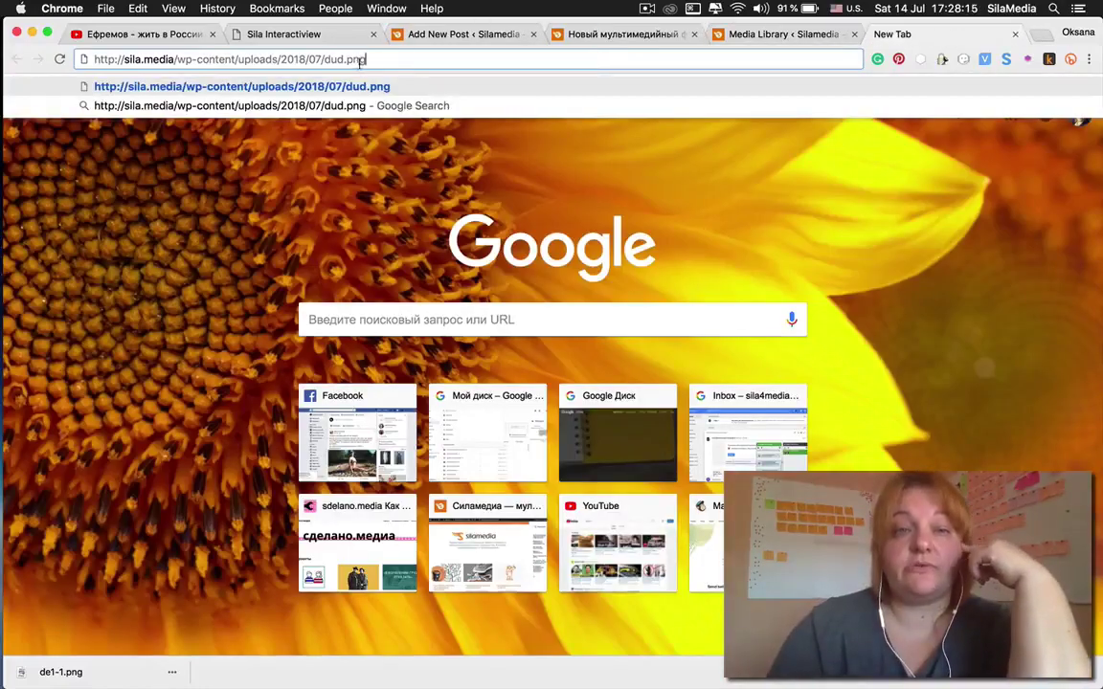
drag(365, 59, 86, 59)
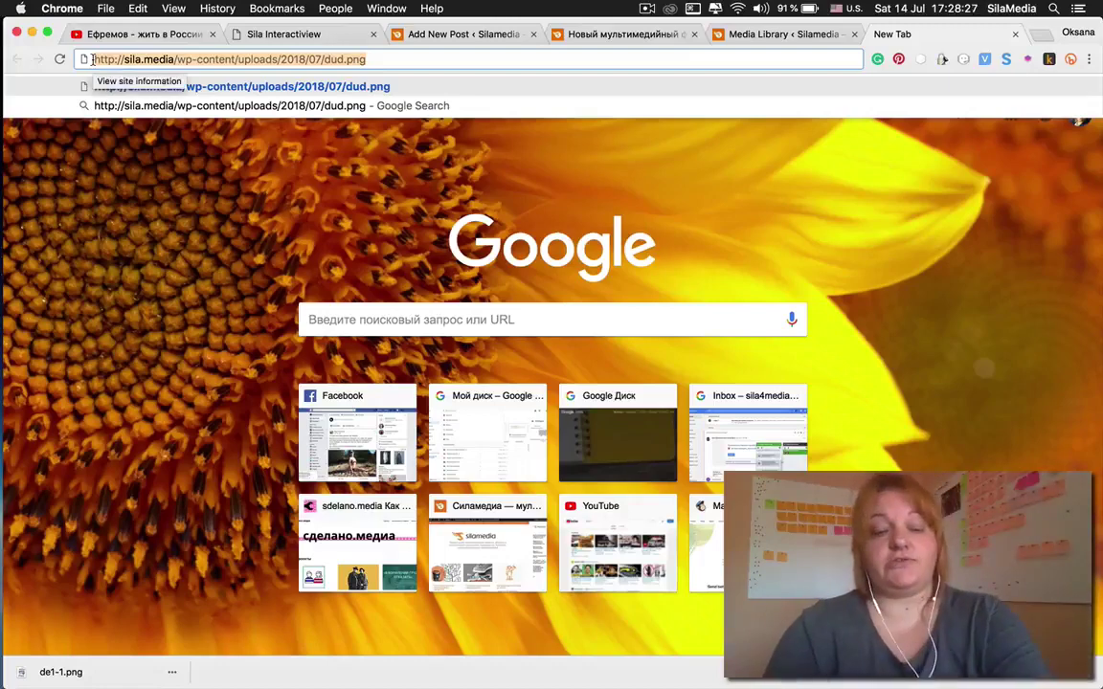
key(super+c)
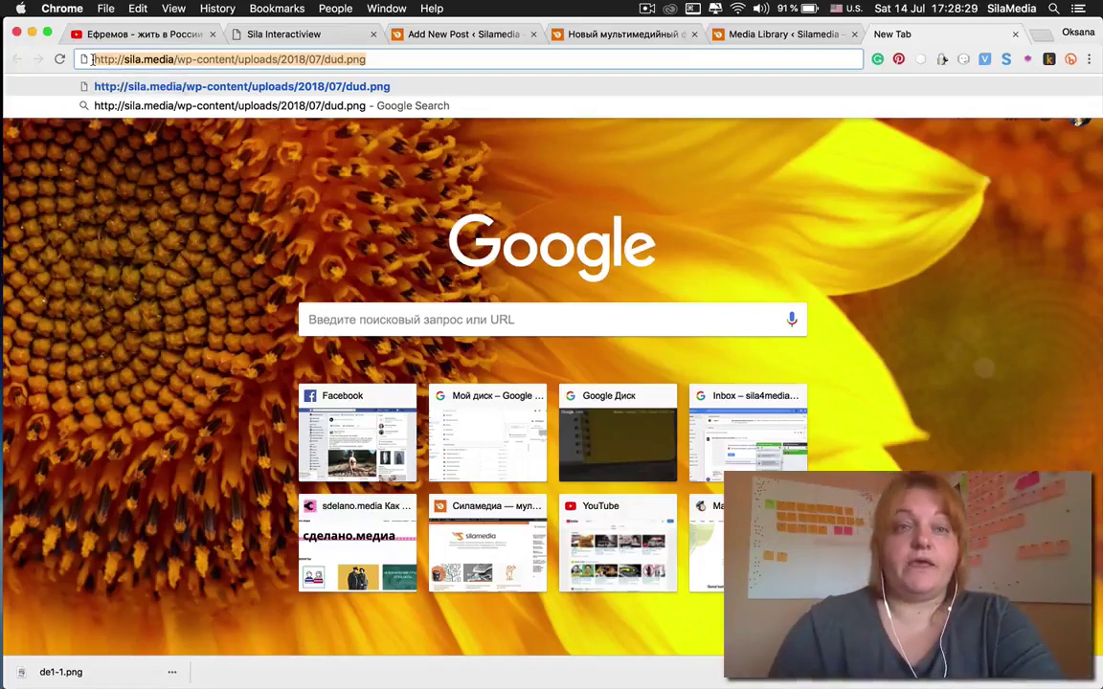
click(280, 33)
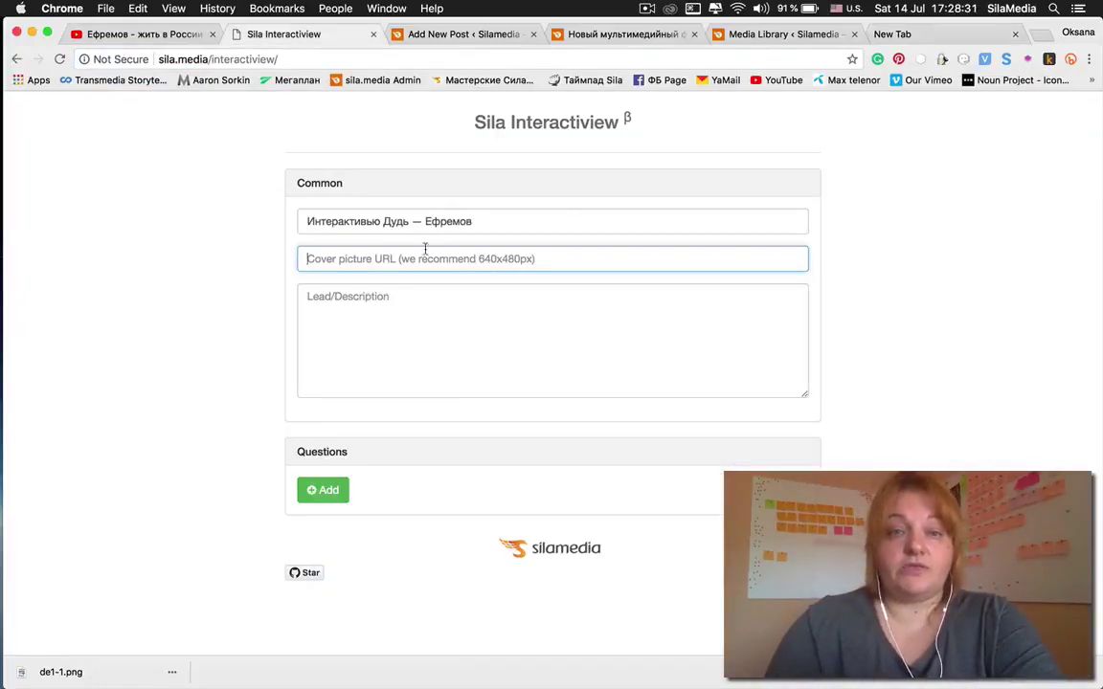
key(super+v)
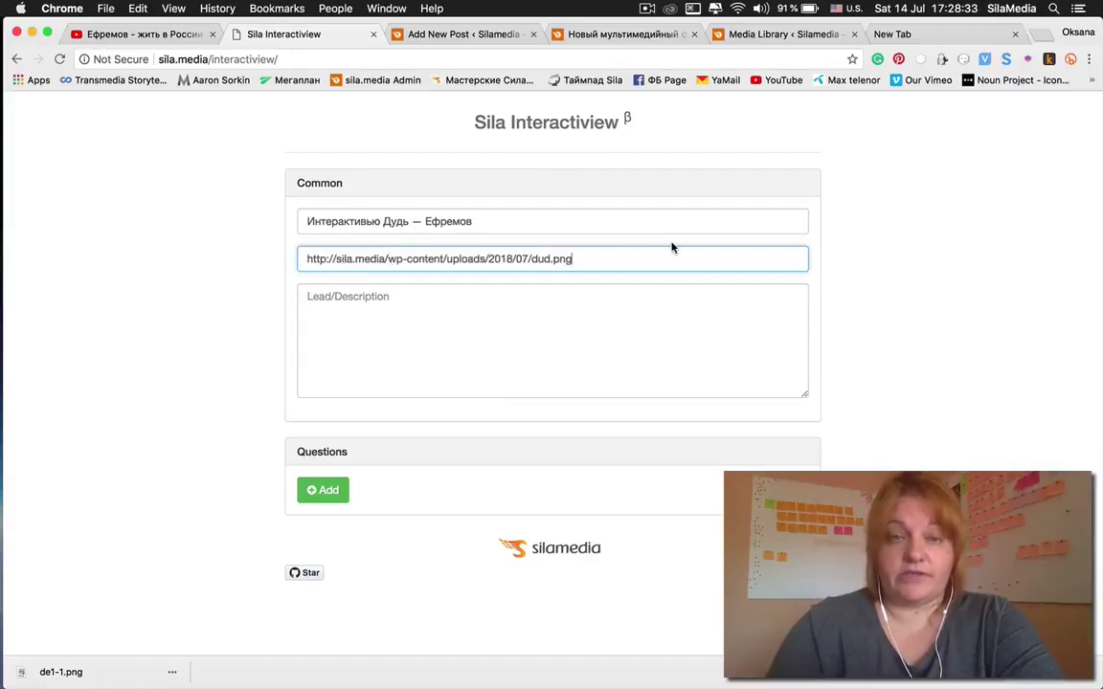
Copy "Разговор о себе, людях вокруг и Родине." from the sila.media/interactivedud article and paste it three times as the form's lead/description.
click(441, 308)
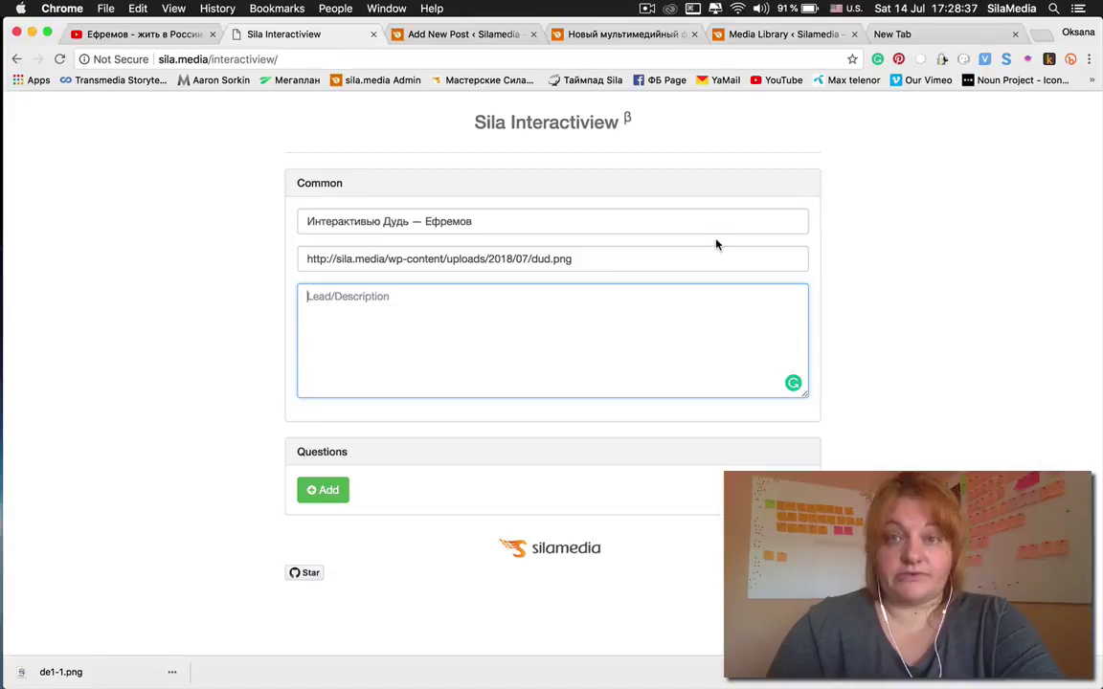
click(632, 34)
scroll(129, 190, up, 5)
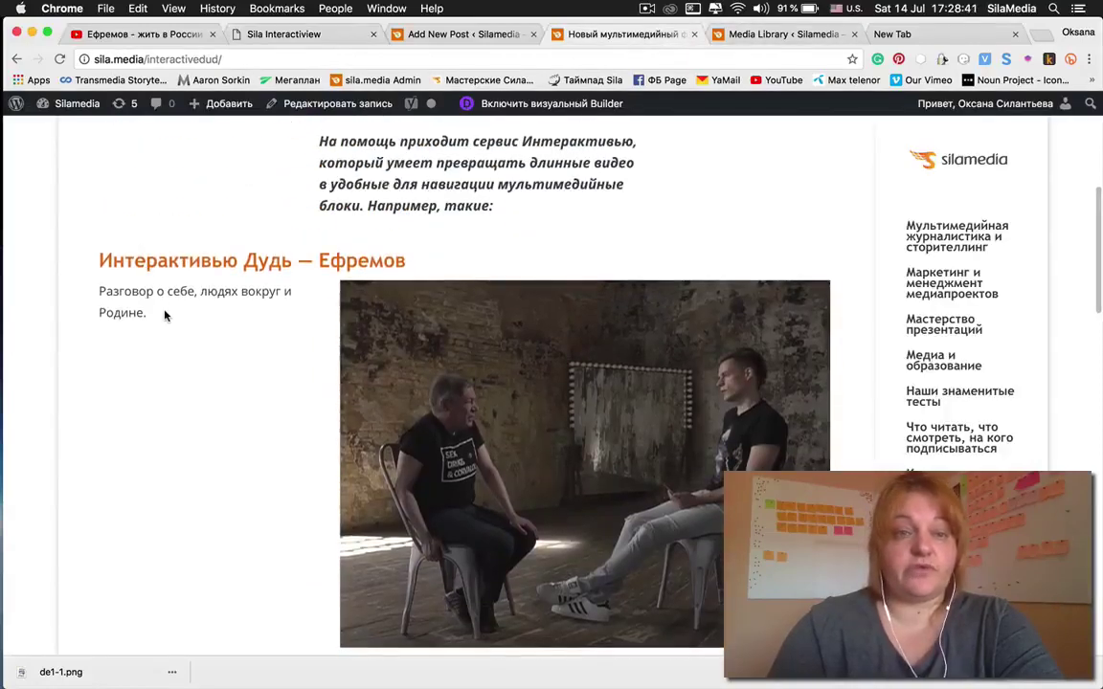
drag(148, 314, 98, 293)
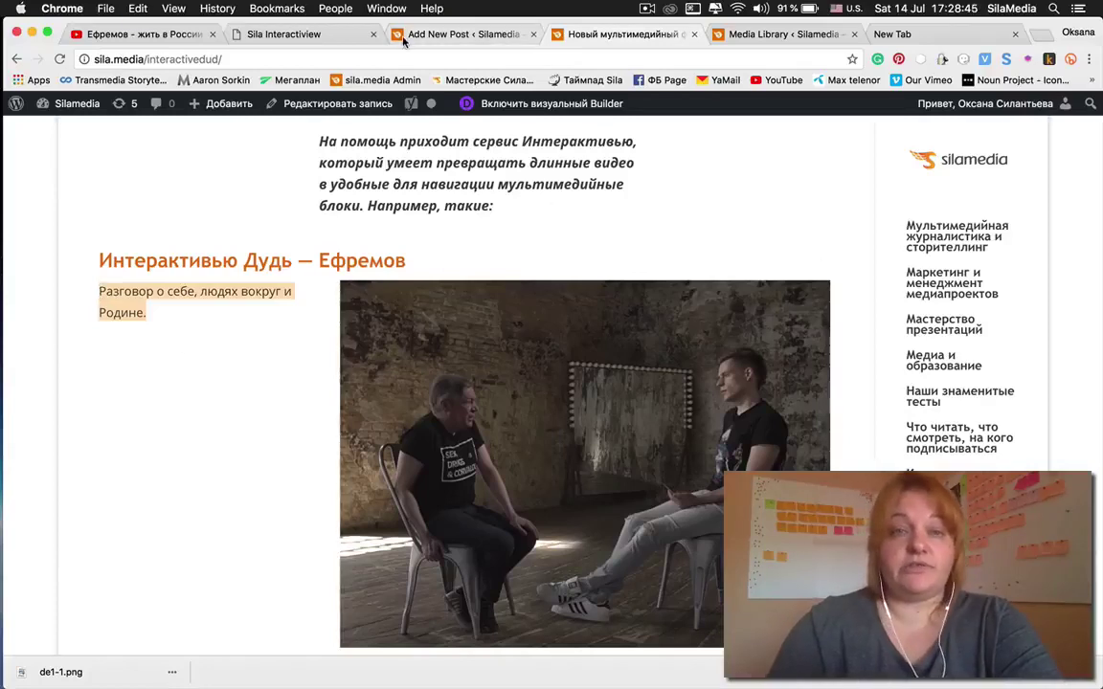
click(287, 35)
click(398, 307)
key(super+v)
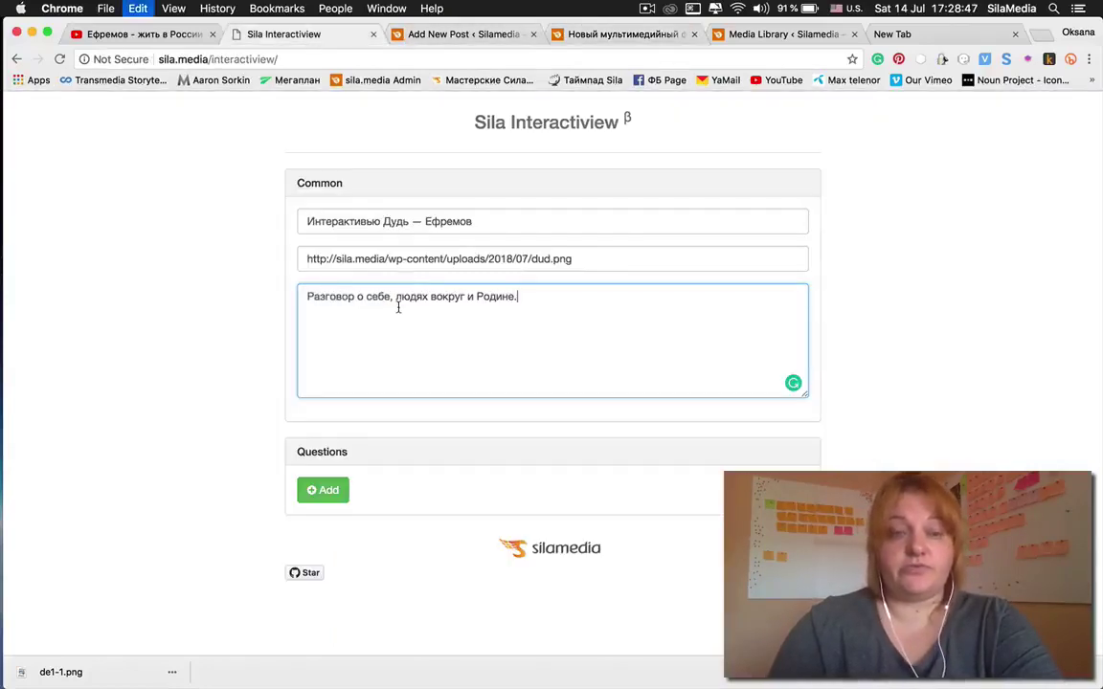
key(super+v)
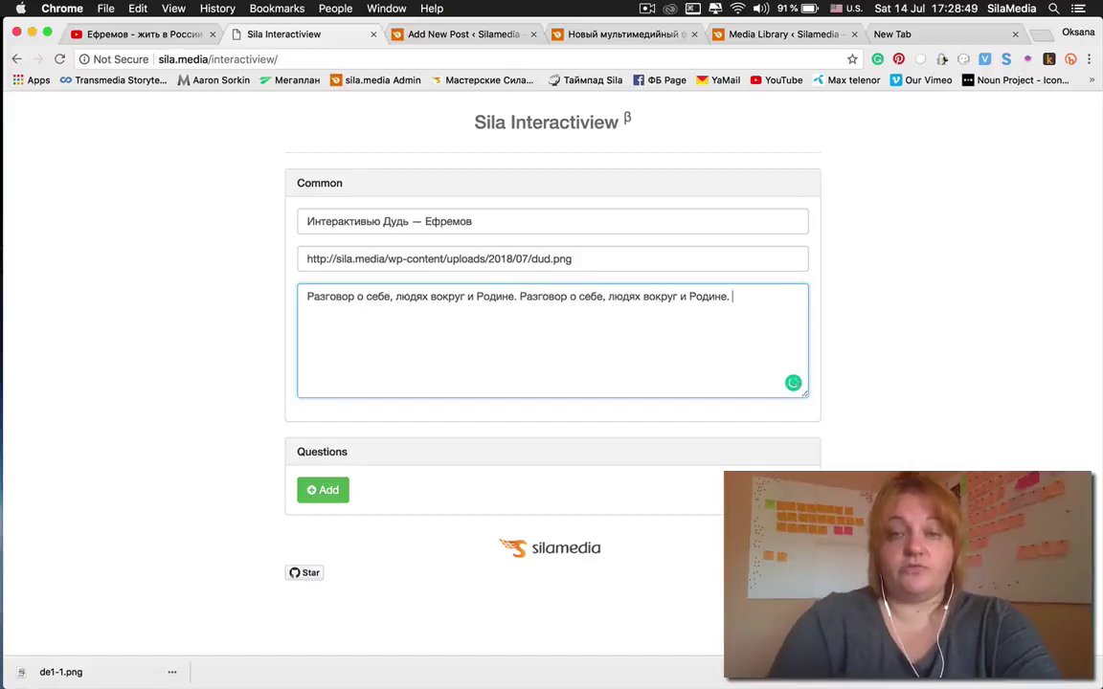
key(super+v)
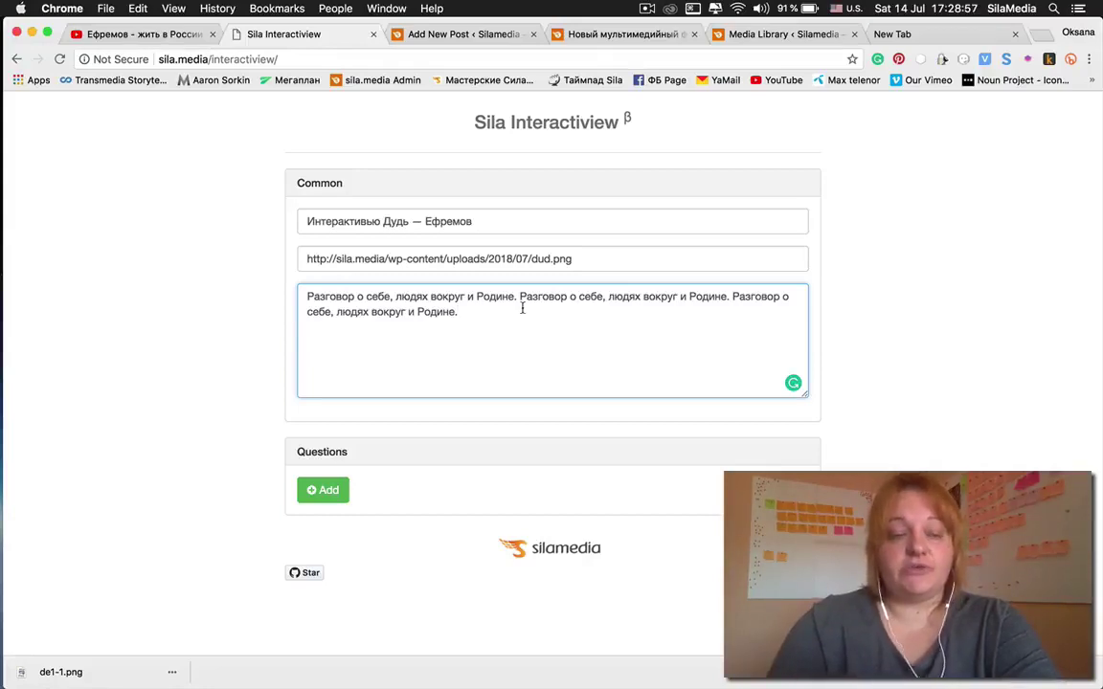
Copy "Как вы понимаете патриотизм, в его правильном выражении?" from the Pages document and add it as the first question in the Chrome form.
key(super+Tab)
key(super+Tab)
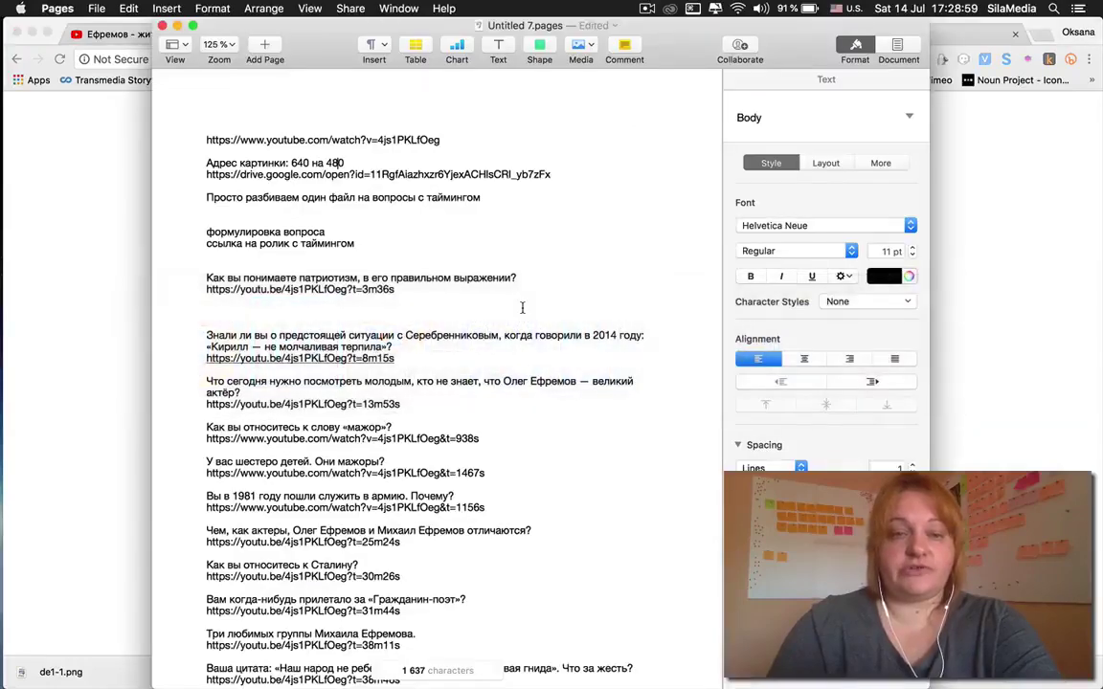
click(409, 289)
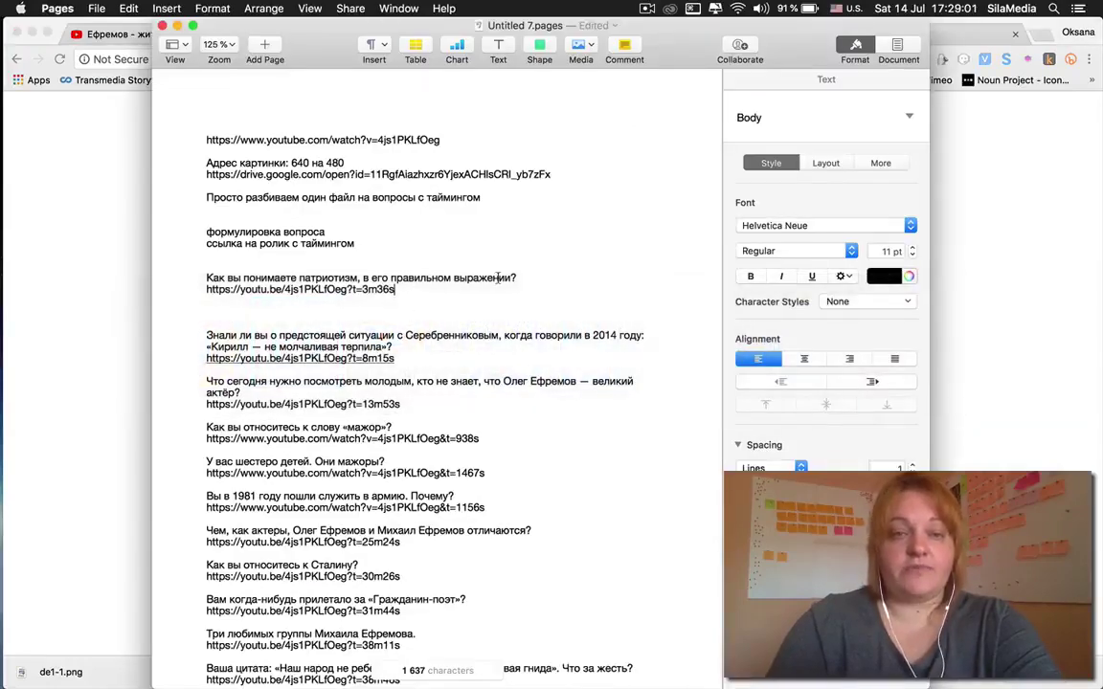
triple_click(522, 279)
key(super+c)
key(super+Tab)
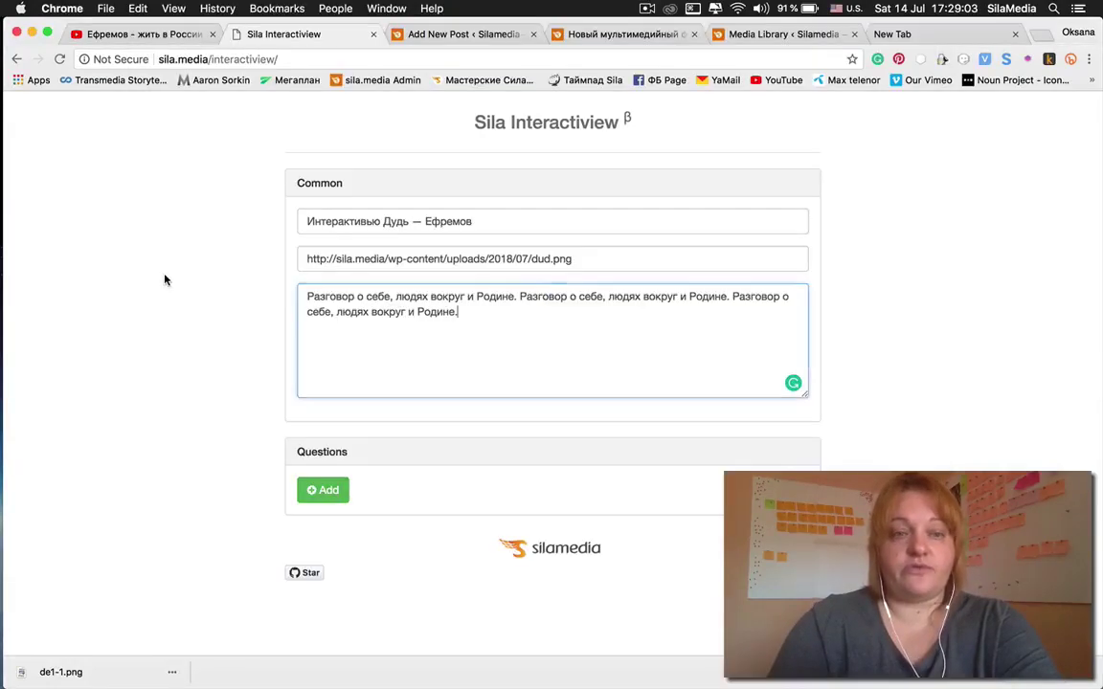
click(347, 493)
click(348, 491)
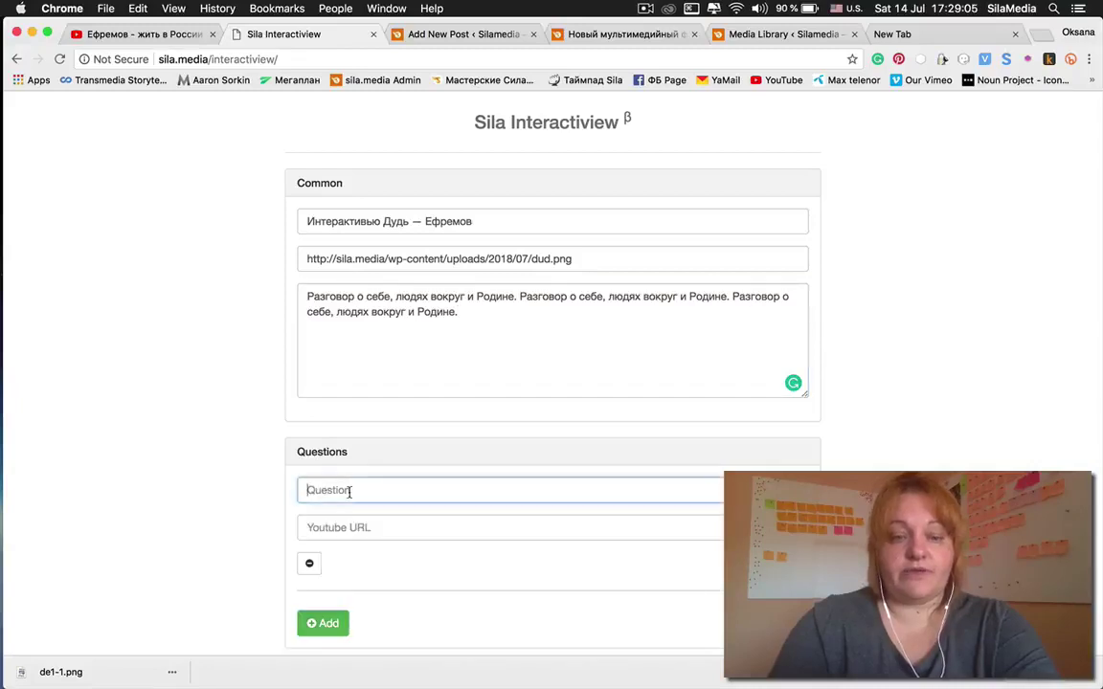
key(super+v)
key(super+Tab)
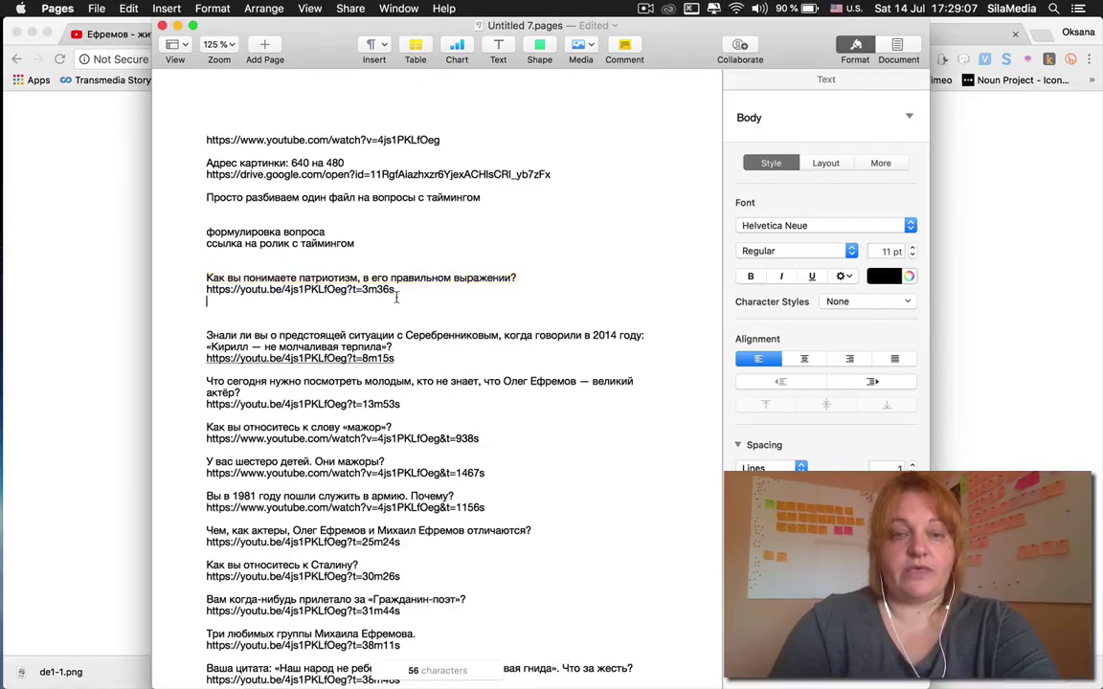
triple_click(364, 289)
key(super+c)
key(super+Tab)
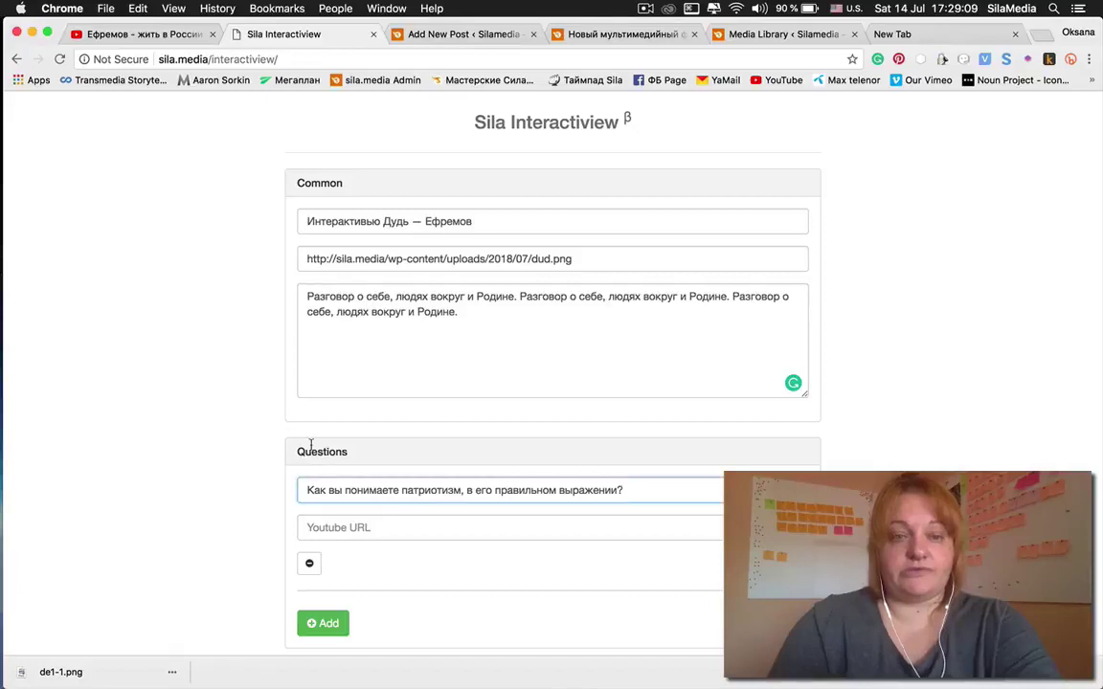
click(335, 529)
key(super+v)
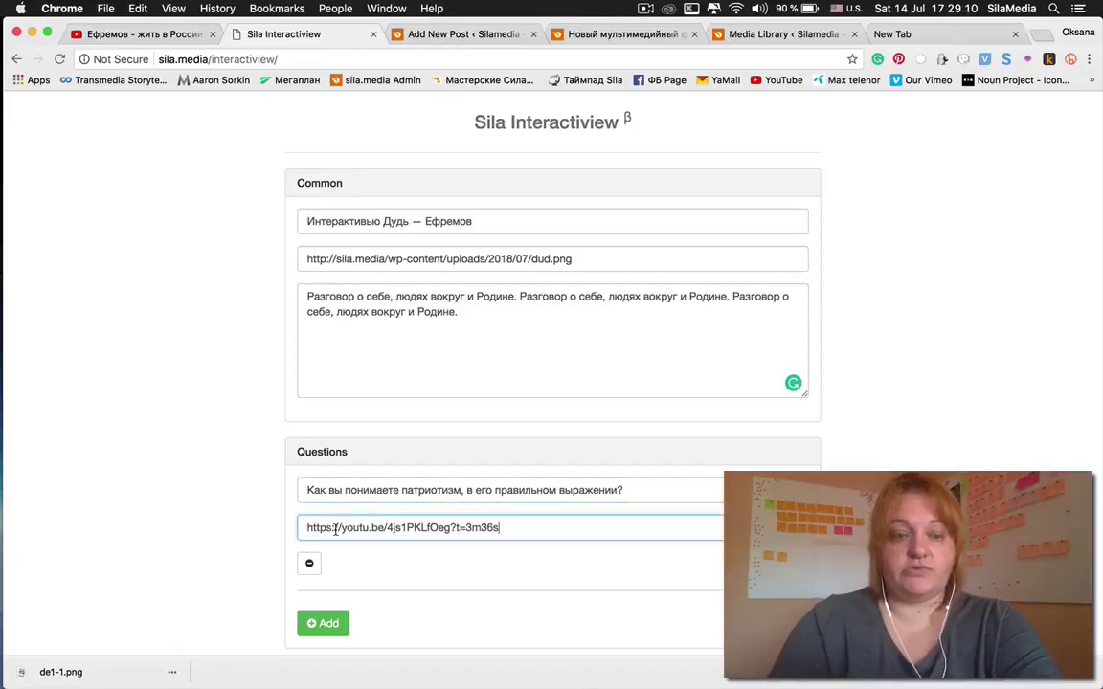
Add a second question in the form with the full Pages text starting "Знали ли вы о предстоящей ситуации с Серебренниковым".
click(325, 623)
scroll(327, 620, down, 3)
key(super+Tab)
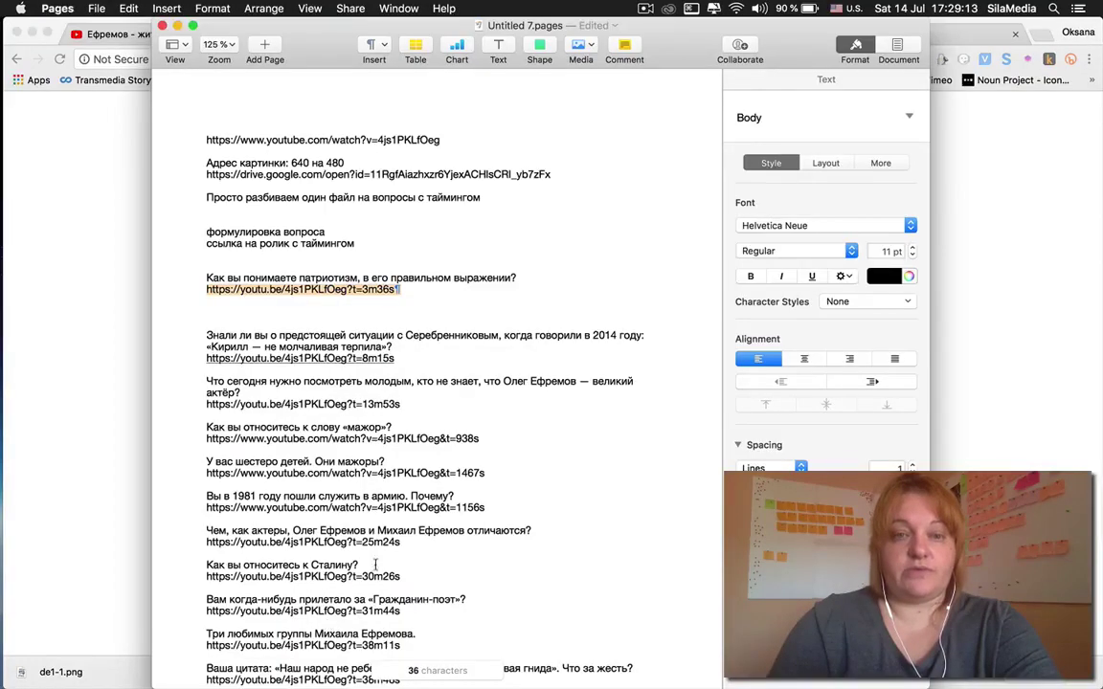
drag(395, 347, 200, 333)
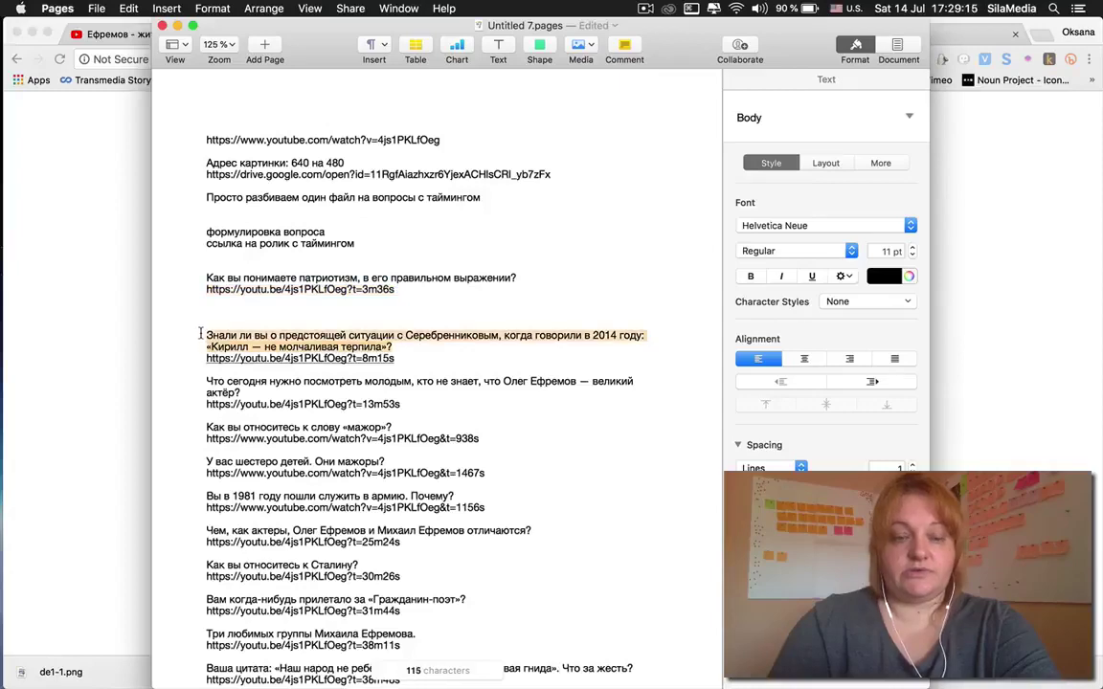
key(super+c)
key(super+Tab)
click(374, 432)
key(super+v)
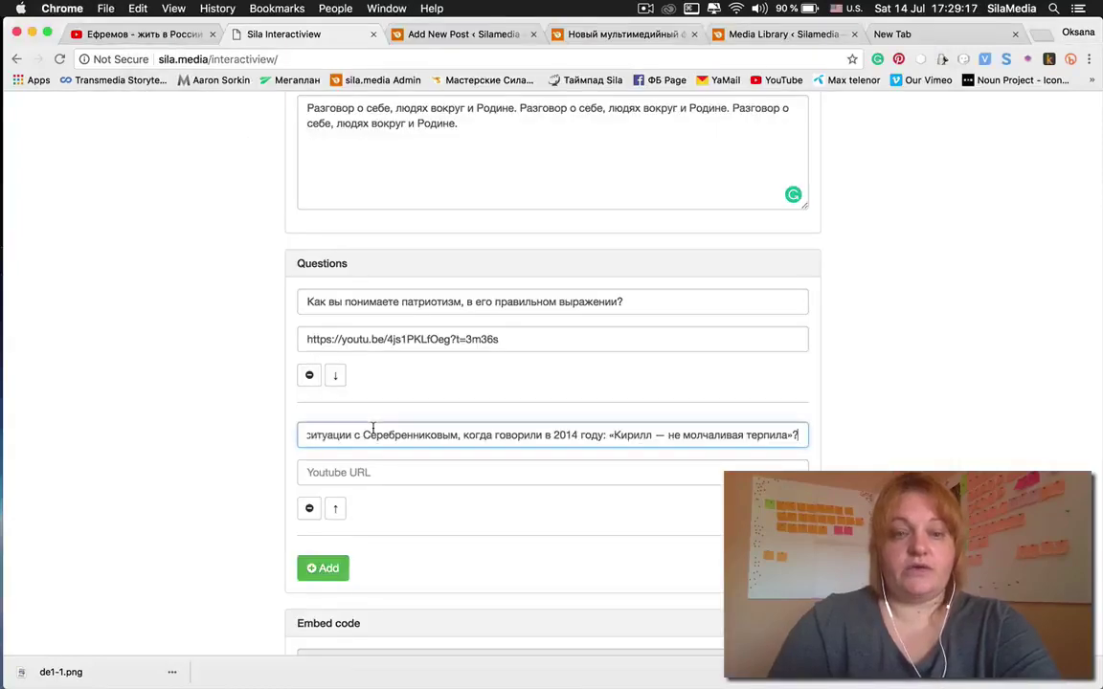
key(super+Tab)
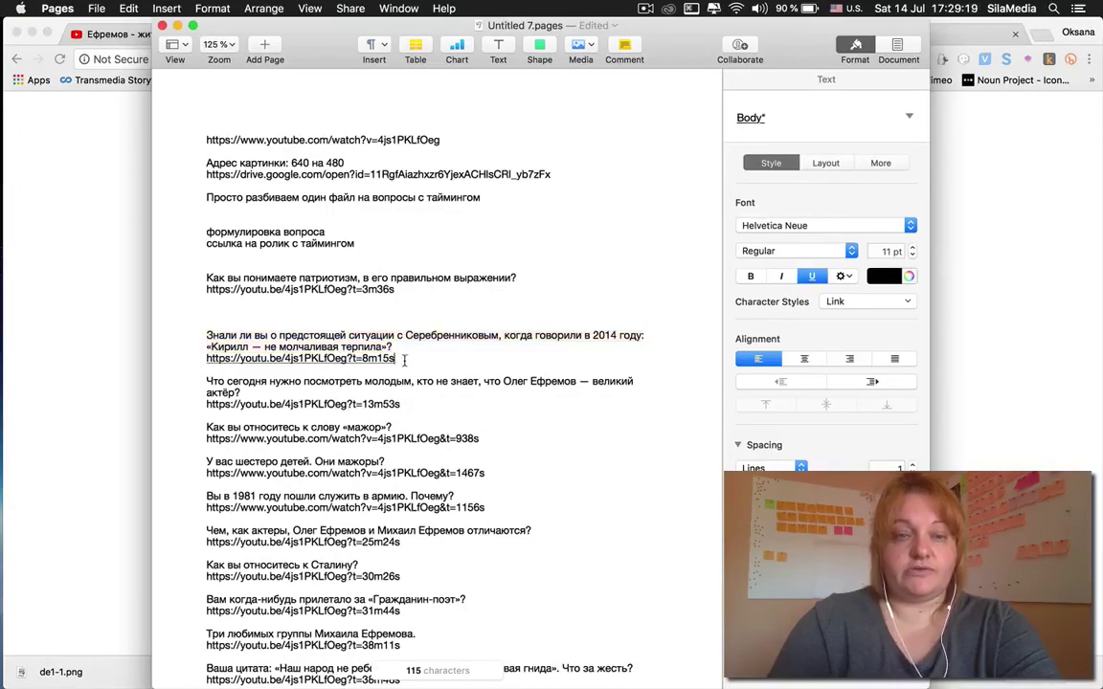
drag(394, 359, 205, 354)
key(super+c)
key(super+Tab)
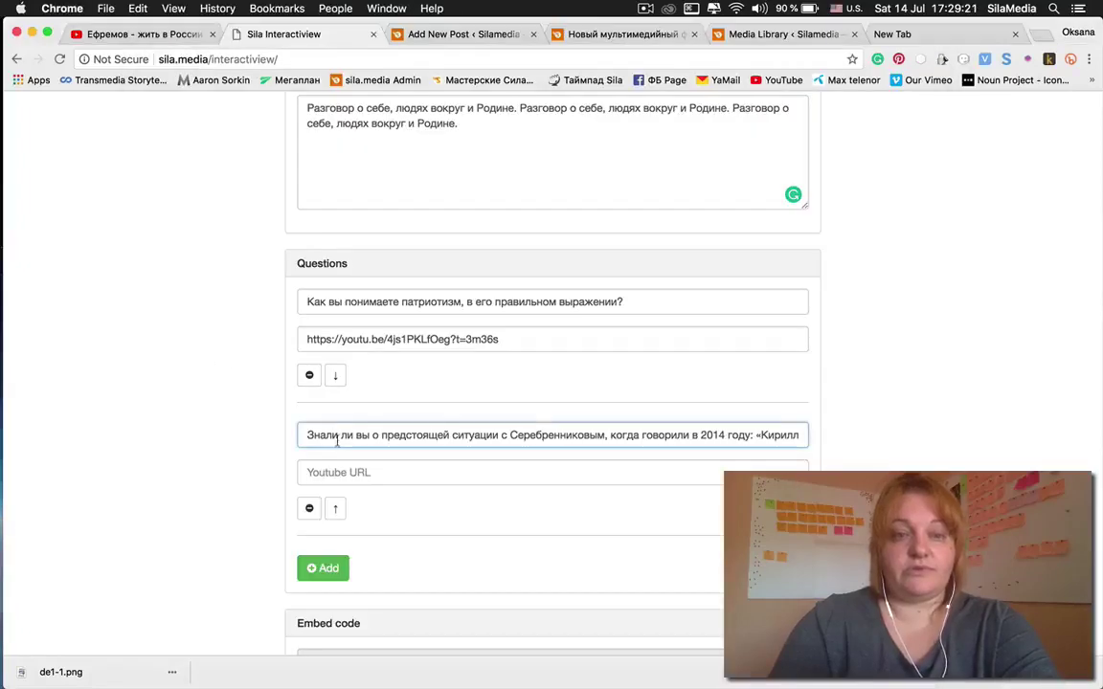
click(316, 469)
key(super+v)
Add a third question in the form with the text "Вы в 1981 году пошли служить в армию. Почему?" copied from the Pages document.
click(324, 567)
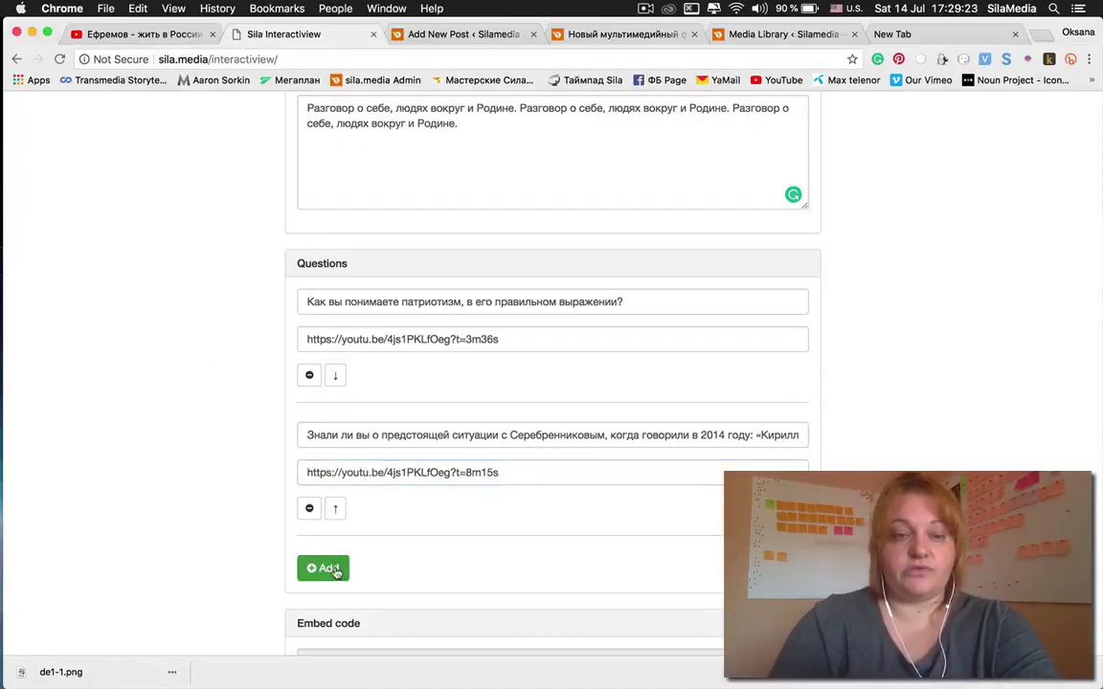
key(super+Tab)
scroll(388, 462, down, 2)
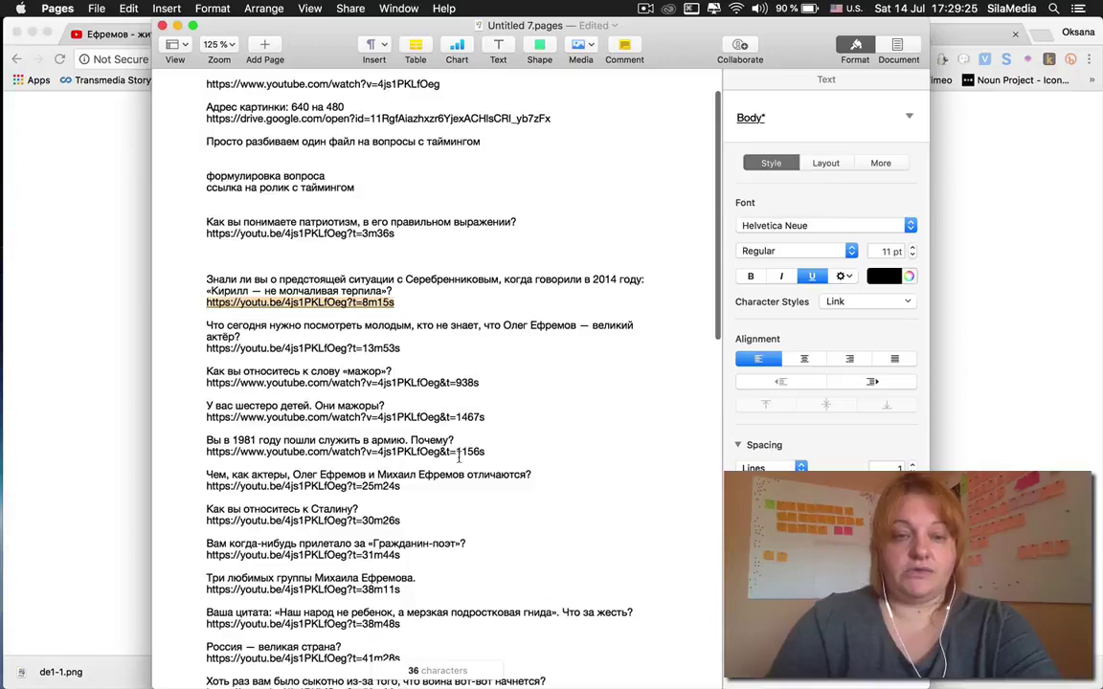
drag(452, 440, 205, 441)
key(super+c)
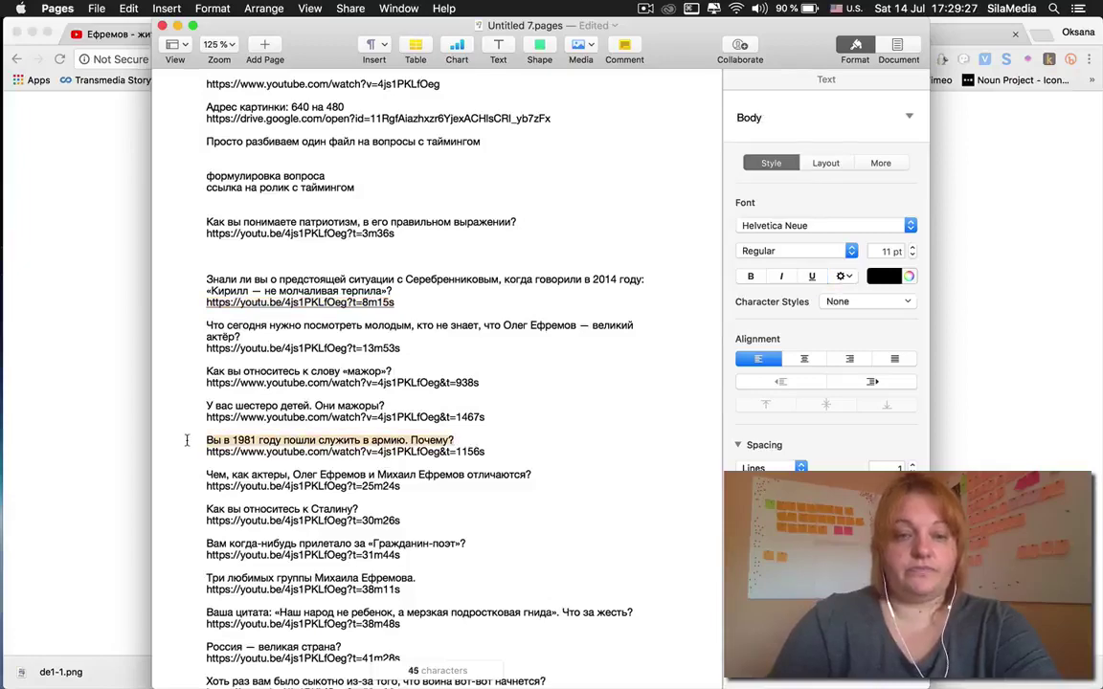
key(super+Tab)
click(369, 568)
key(super+v)
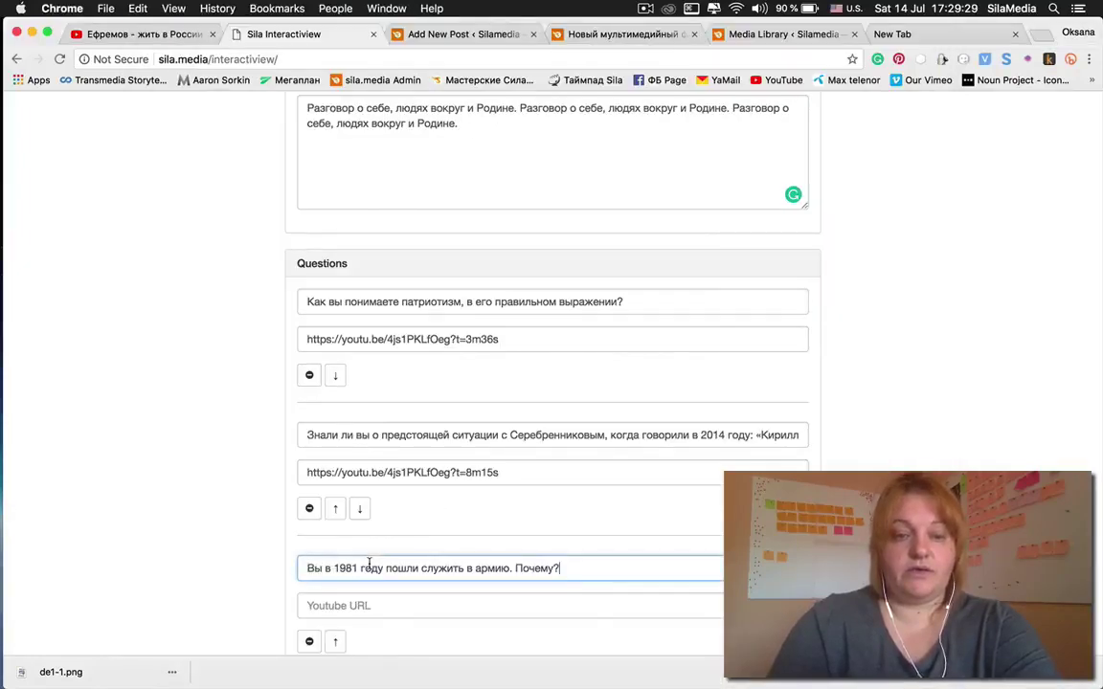
key(super+Tab)
drag(488, 341, 199, 342)
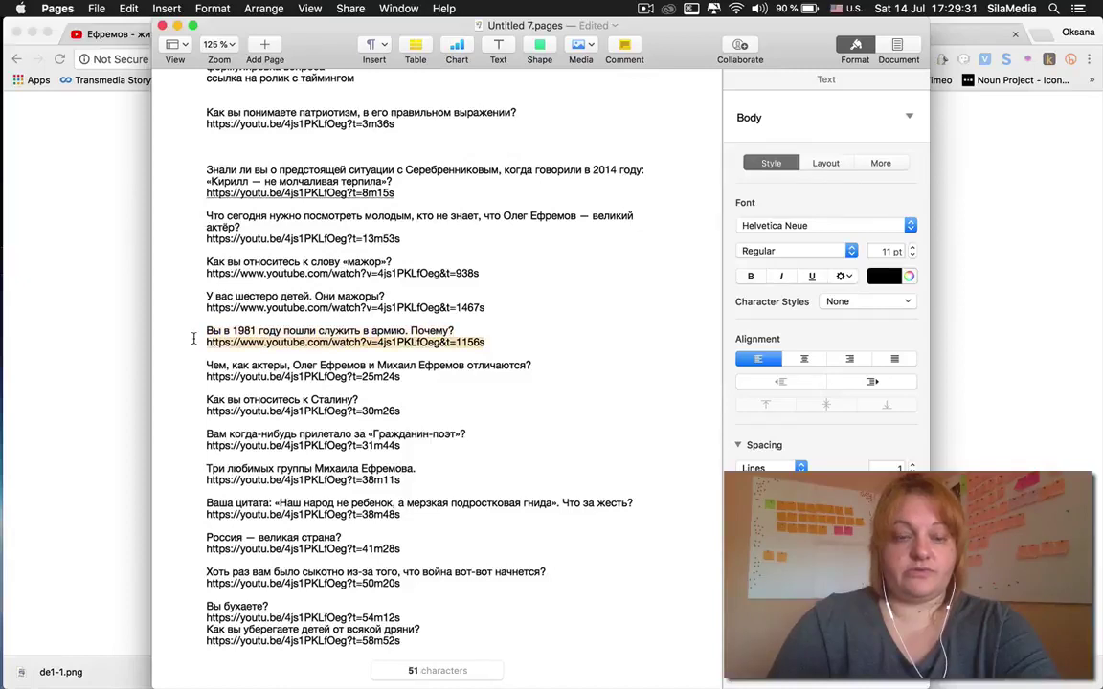
key(super+c)
key(super+Tab)
key(Tab)
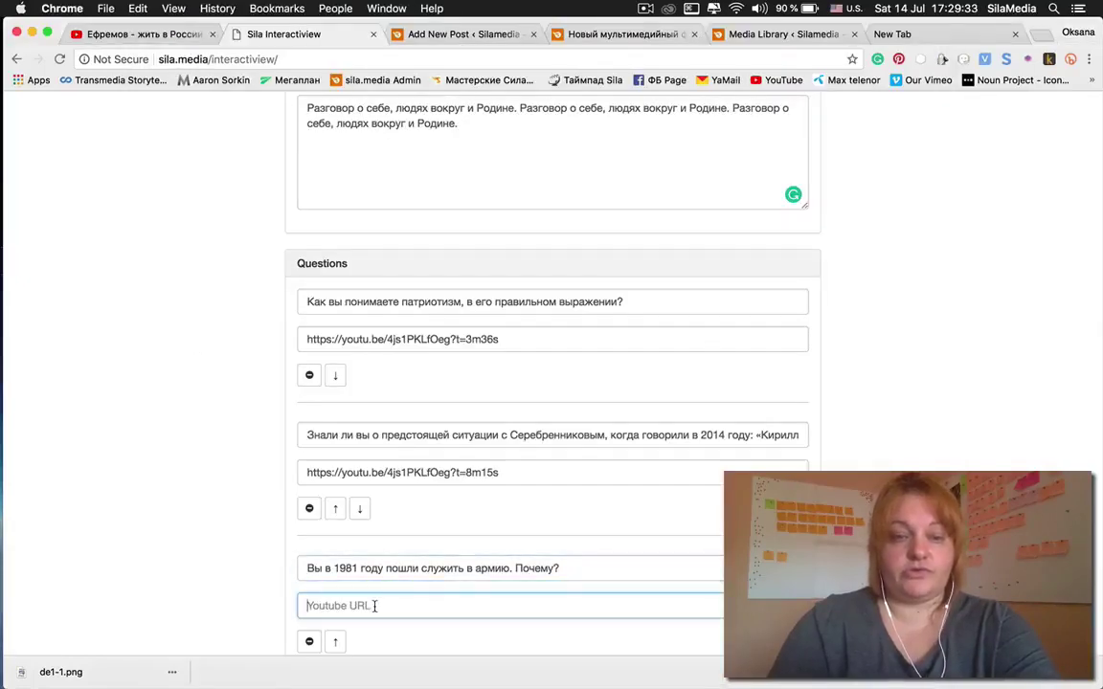
key(super+v)
Copy the whole generated embed code of the interview from the Sila Interactiview form.
scroll(188, 581, down, 3)
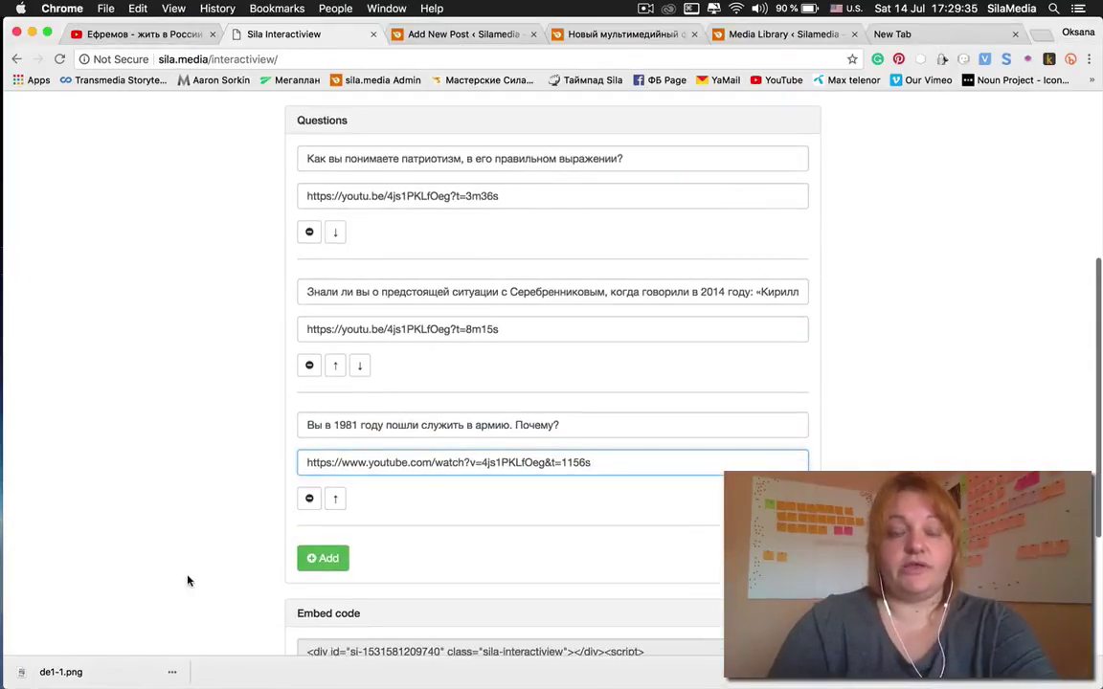
scroll(187, 581, down, 5)
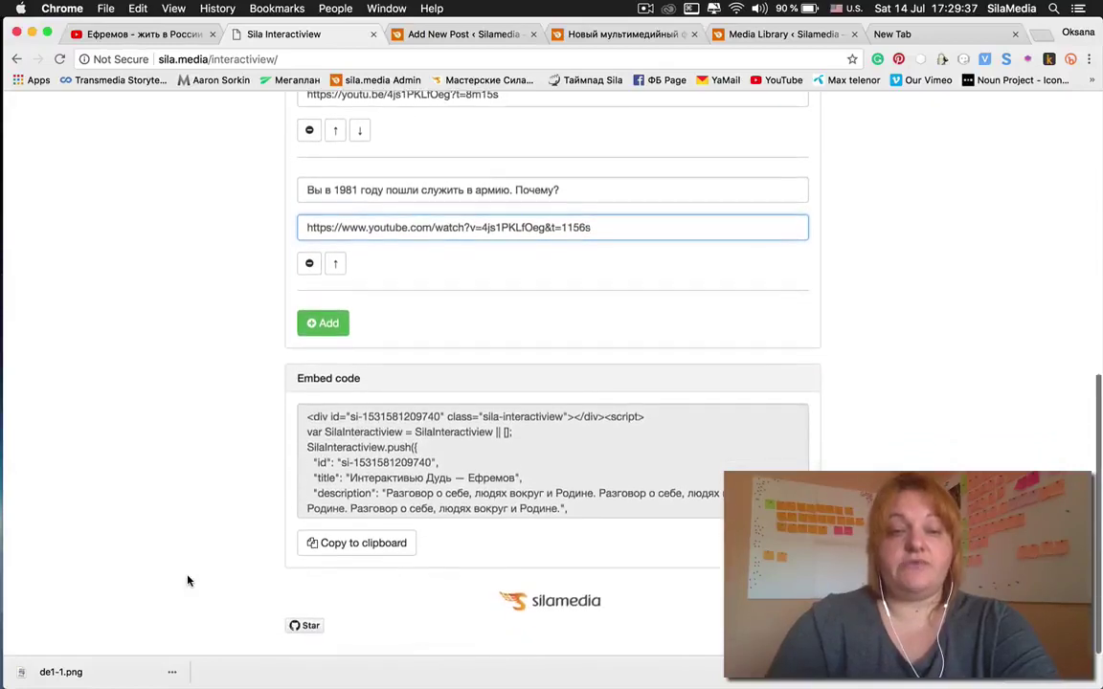
drag(307, 418, 424, 480)
key(super+a)
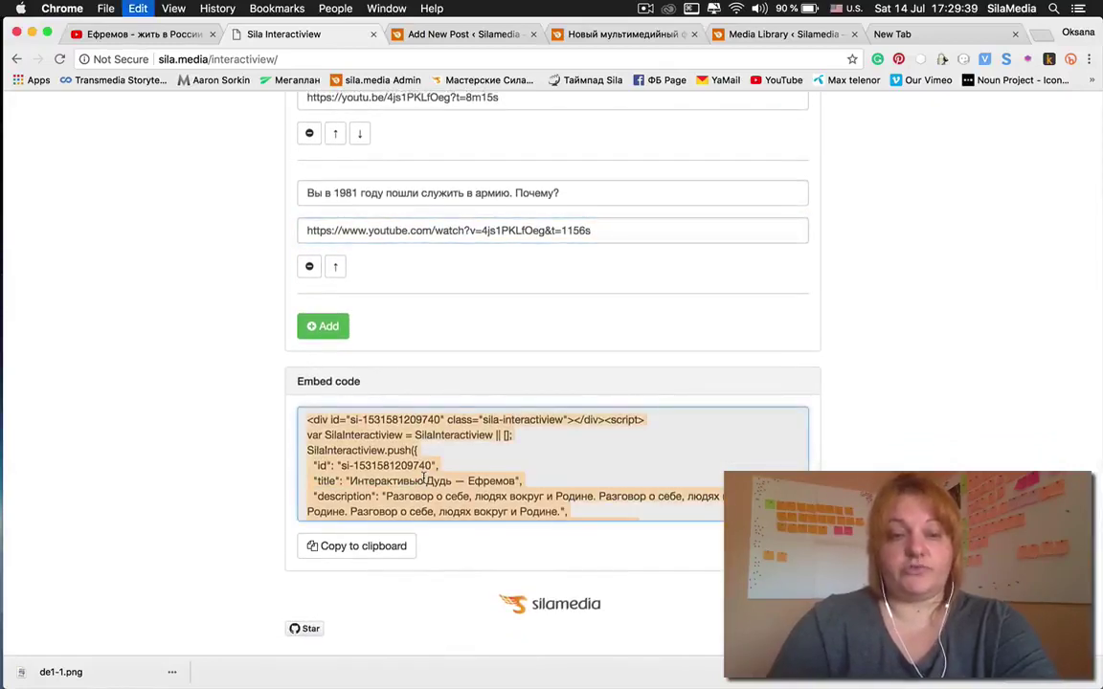
key(super+c)
scroll(424, 479, down, 10)
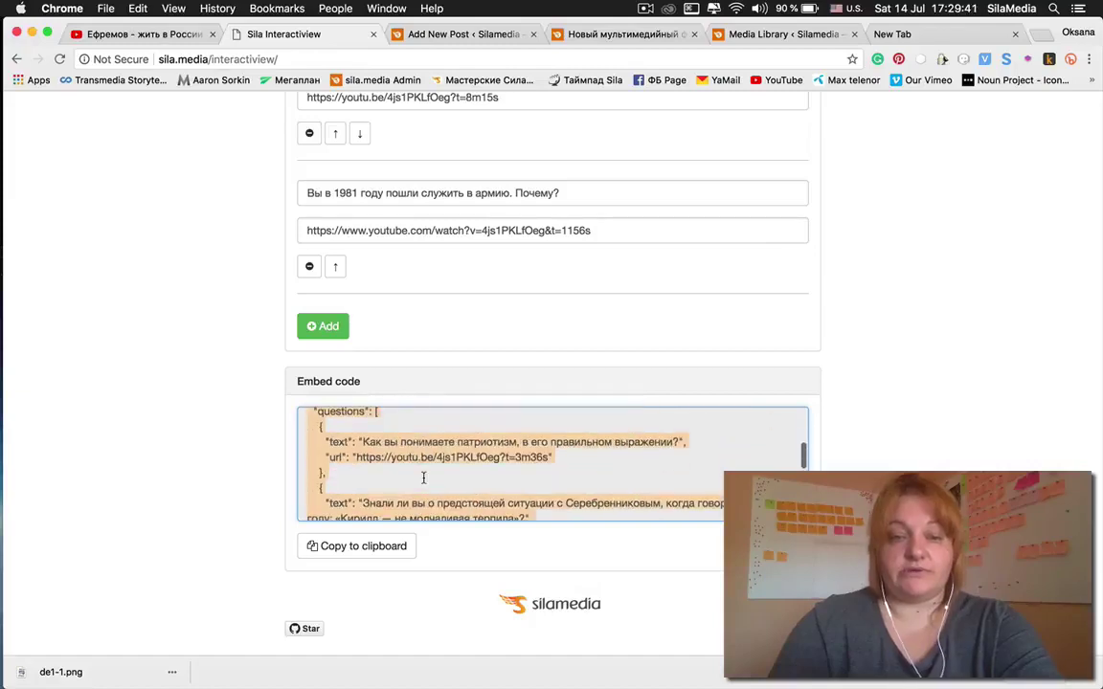
scroll(424, 479, up, 15)
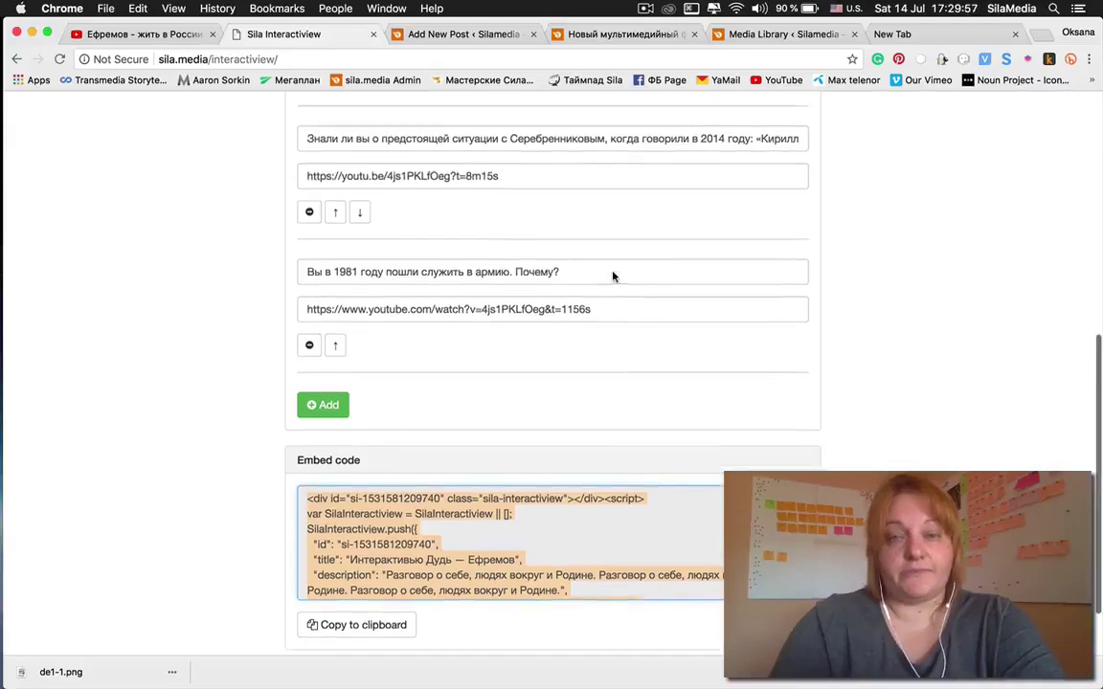
scroll(613, 276, up, 3)
scroll(612, 276, down, 4)
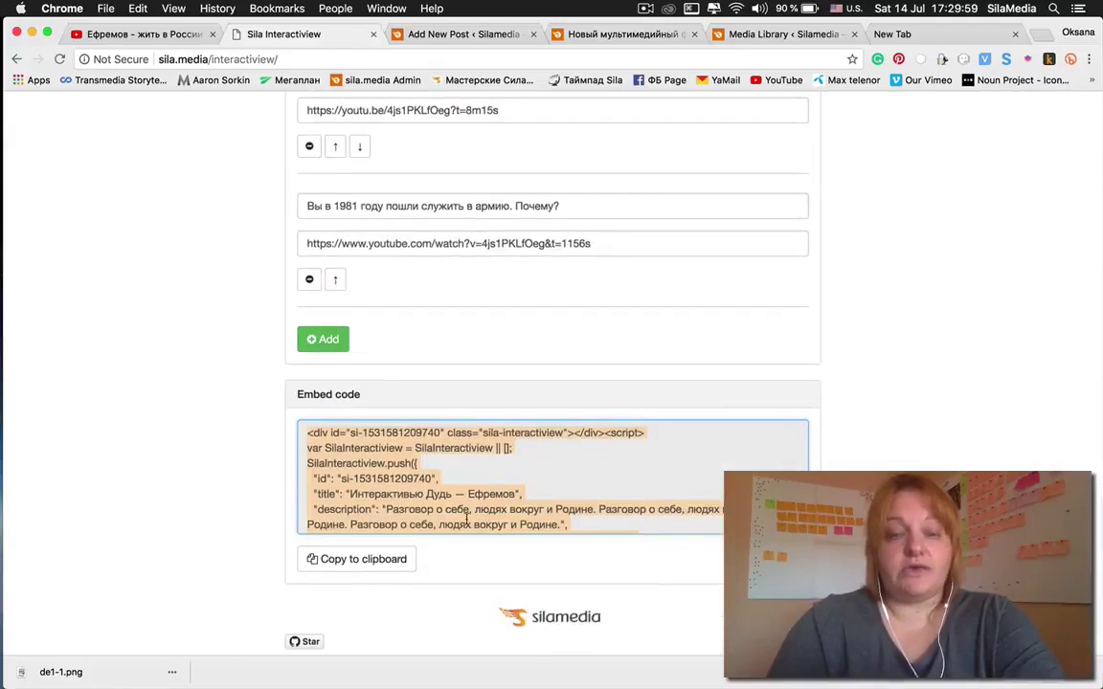
Title the new WordPress post "Тестовое интерактивью", using the Russian keyboard layout.
click(490, 35)
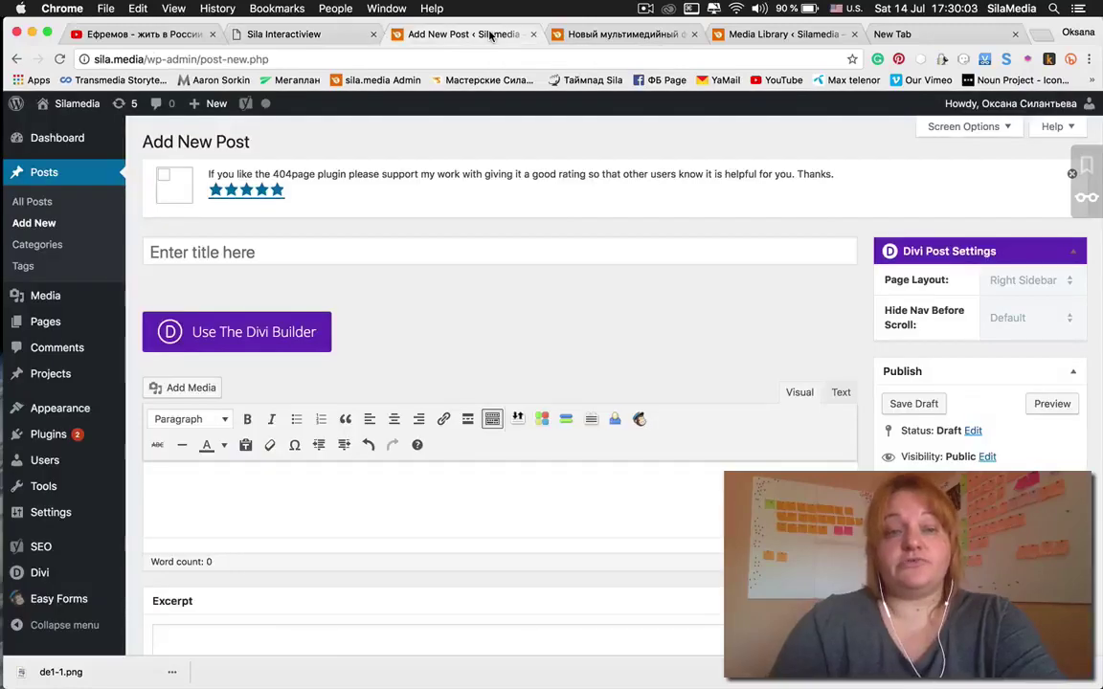
click(279, 251)
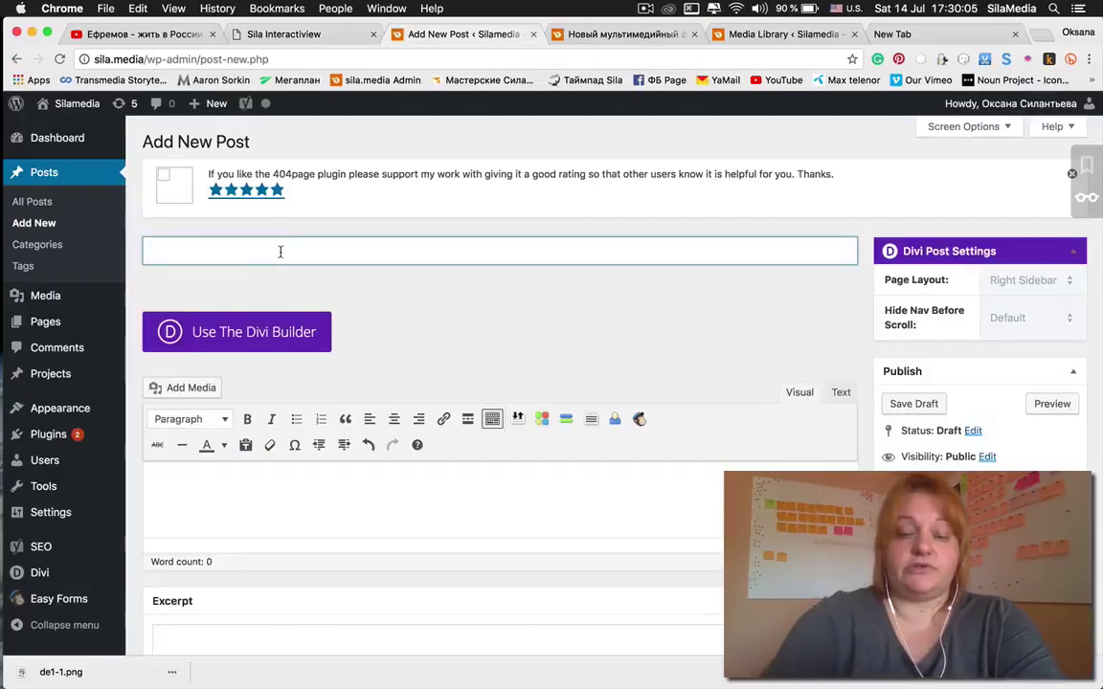
text(Ntcnjd)
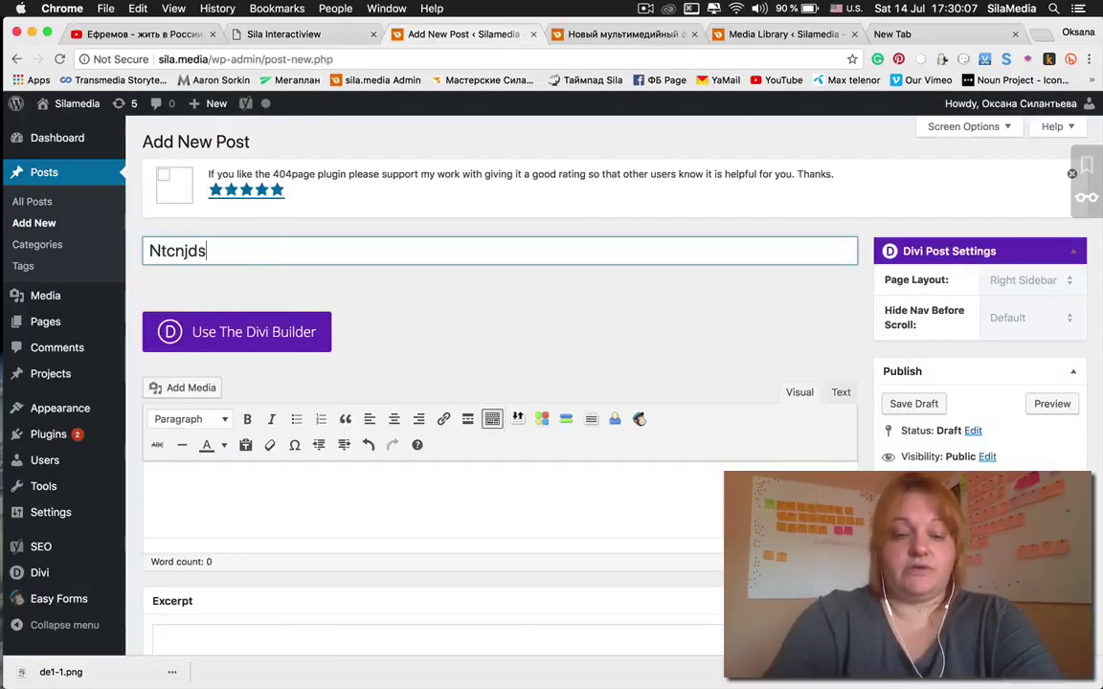
text(s)
key(BackSpace)
key(shift+alt)
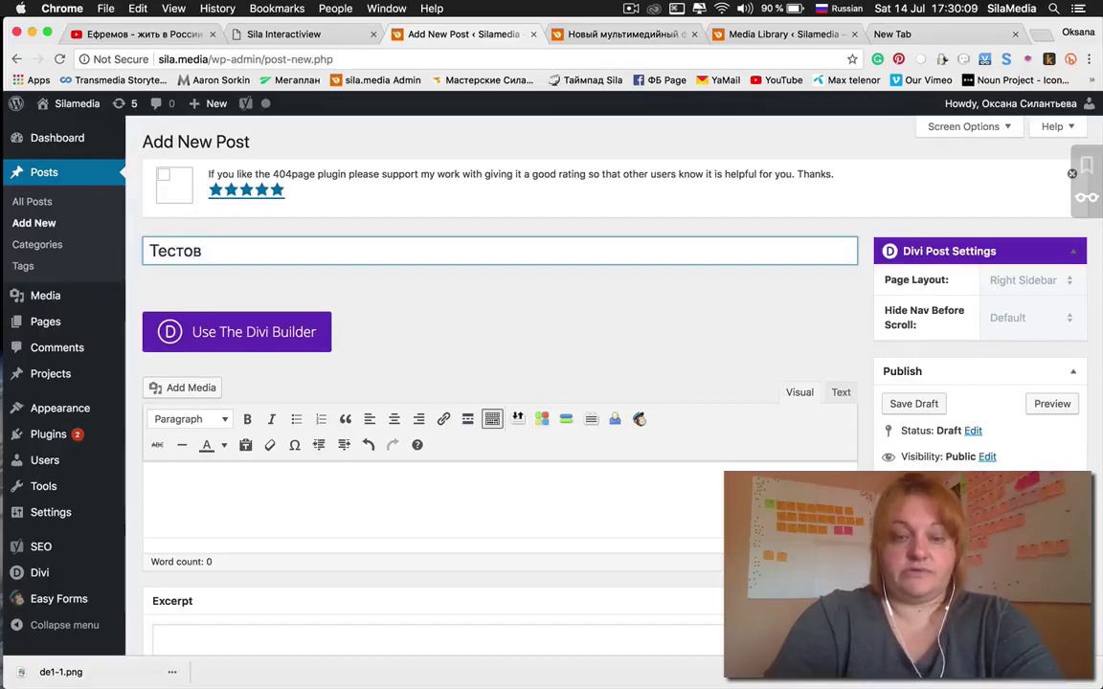
text(ое интера)
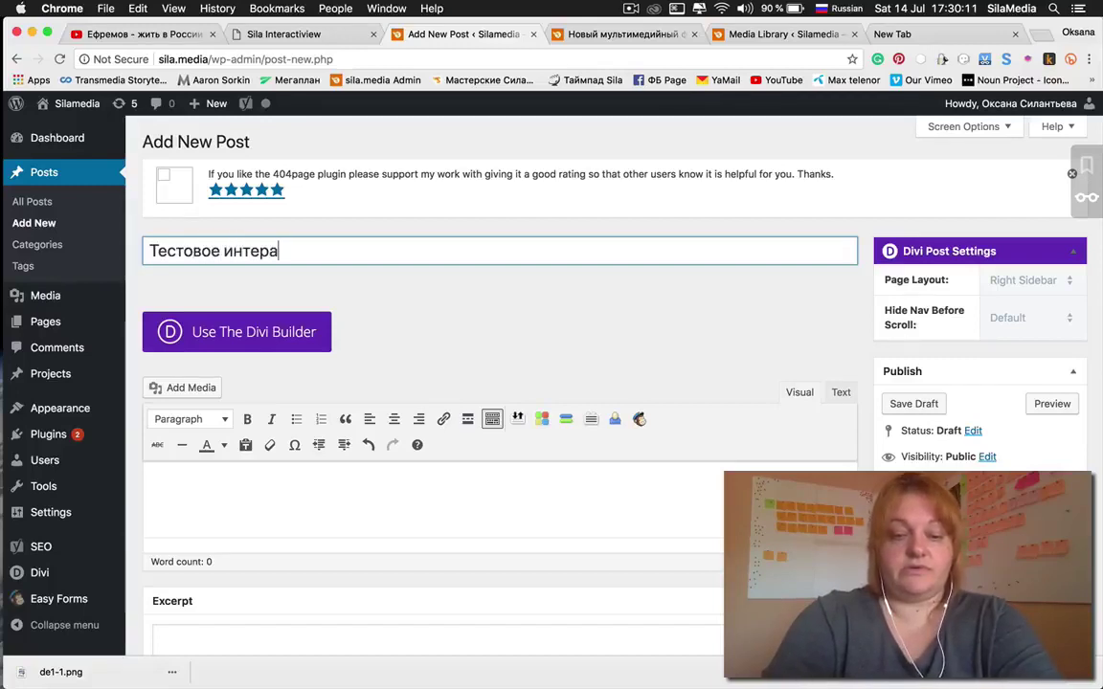
text(ктив)
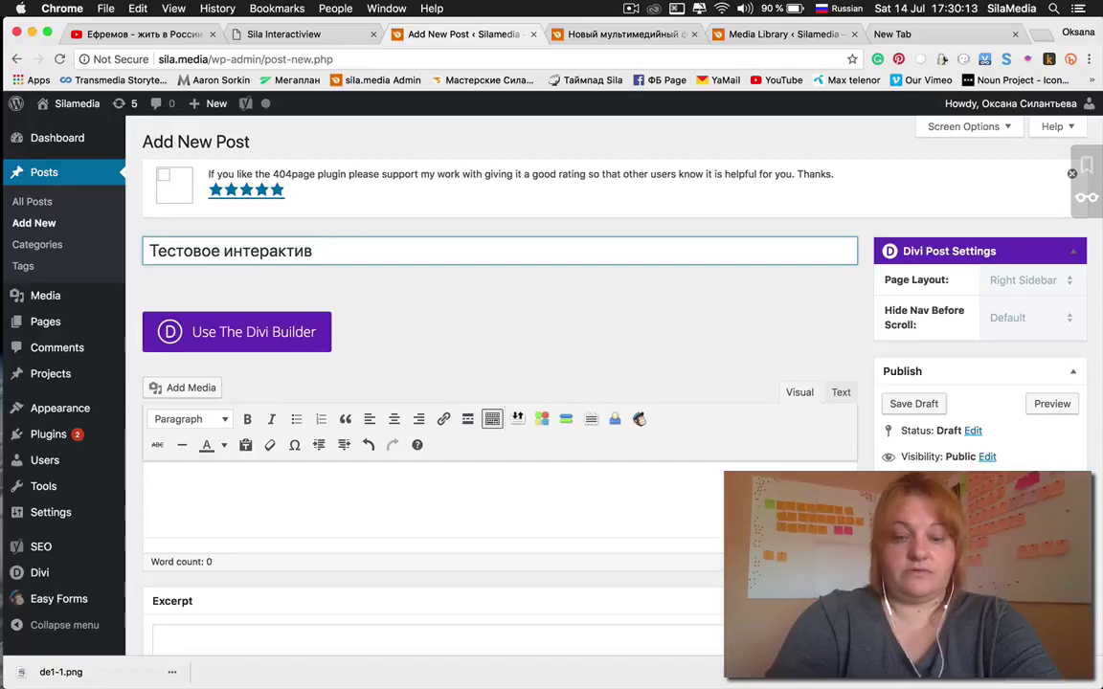
text(ыю)
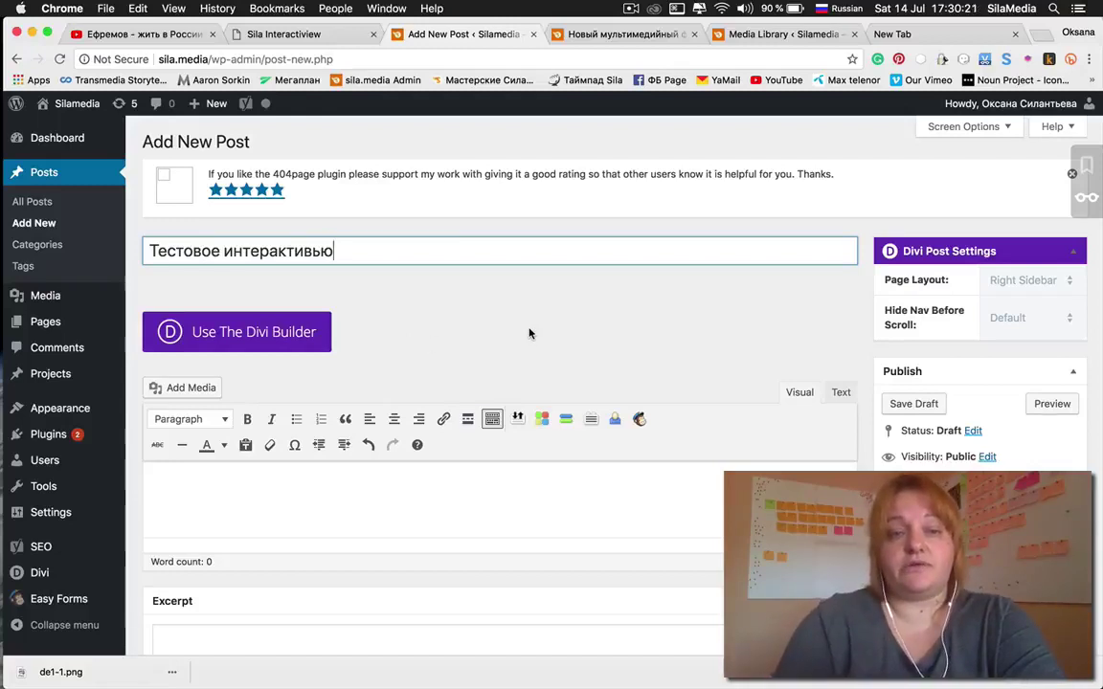
Paste the copied embed code into the post body in the Text (HTML) editor mode and save the post as a draft.
click(840, 392)
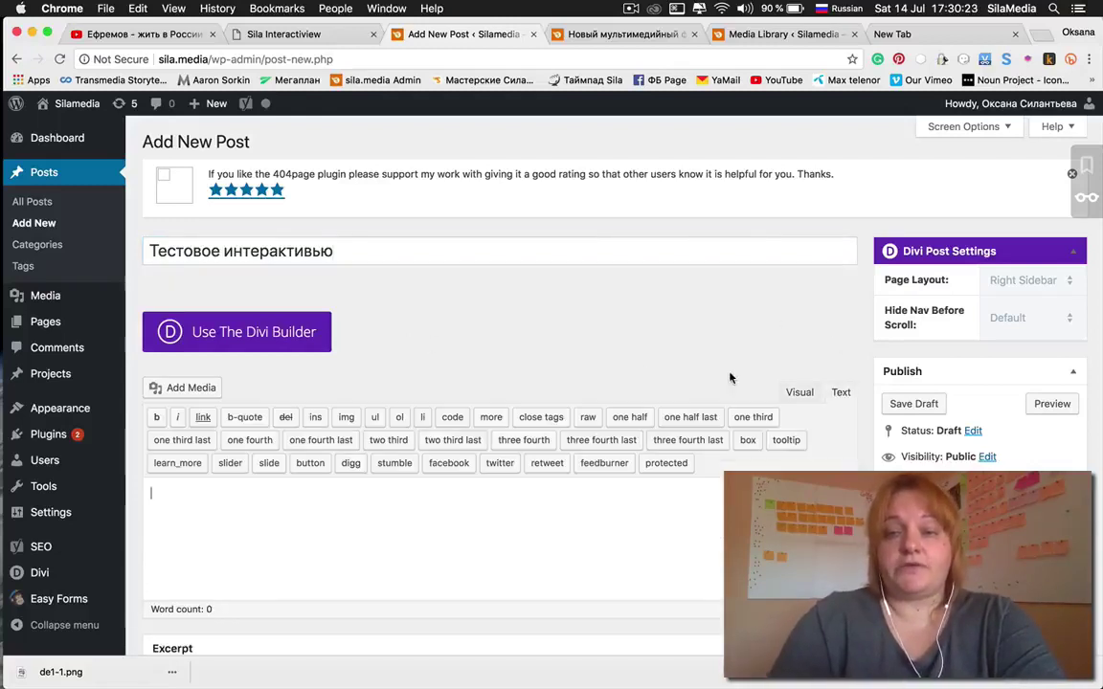
scroll(673, 342, down, 2)
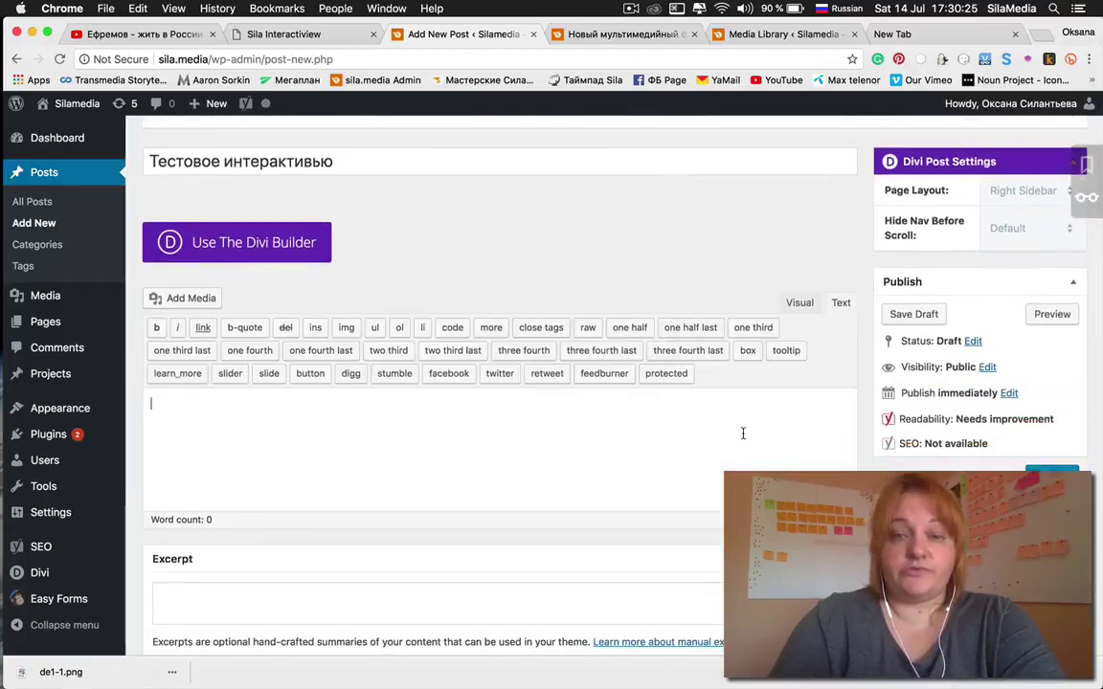
click(800, 303)
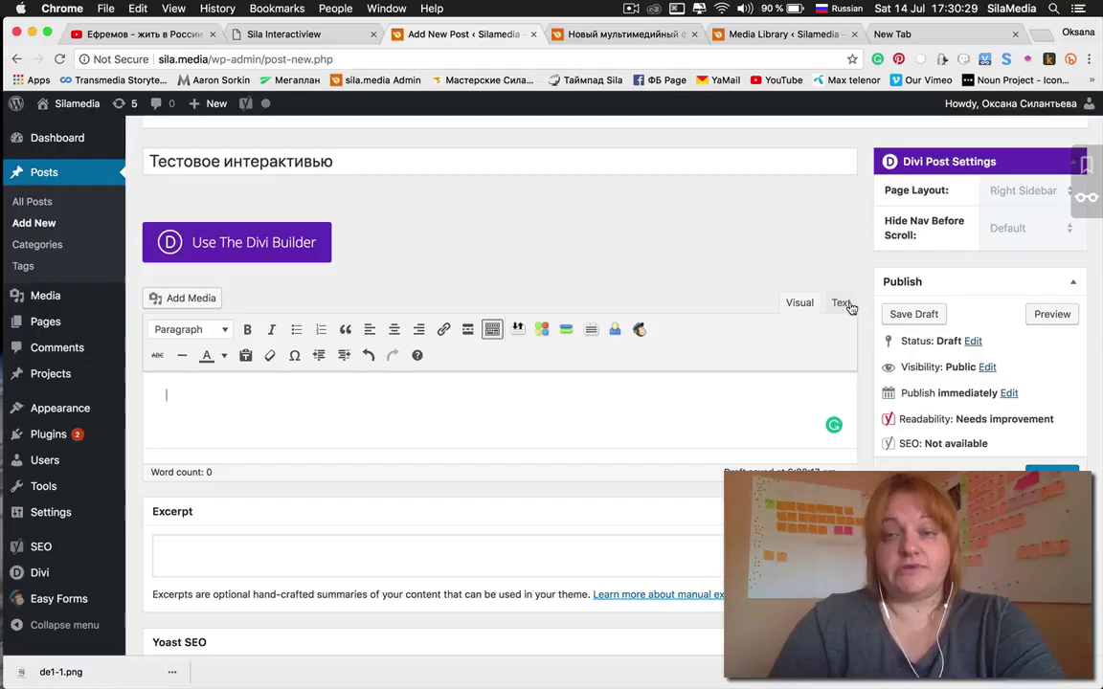
click(842, 305)
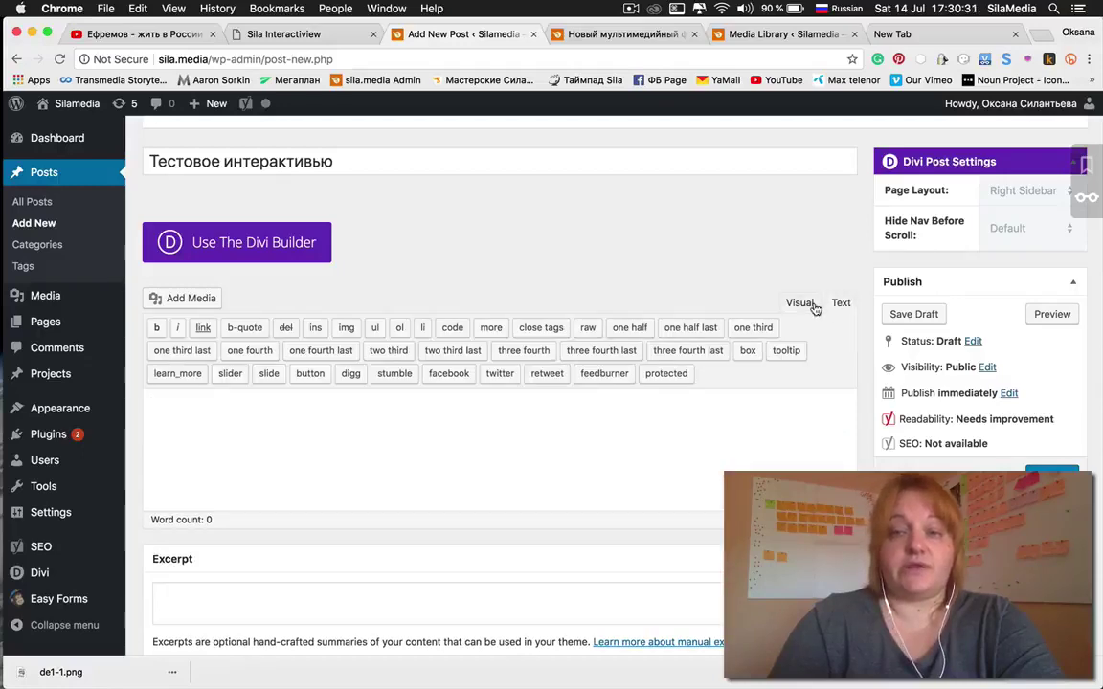
click(810, 305)
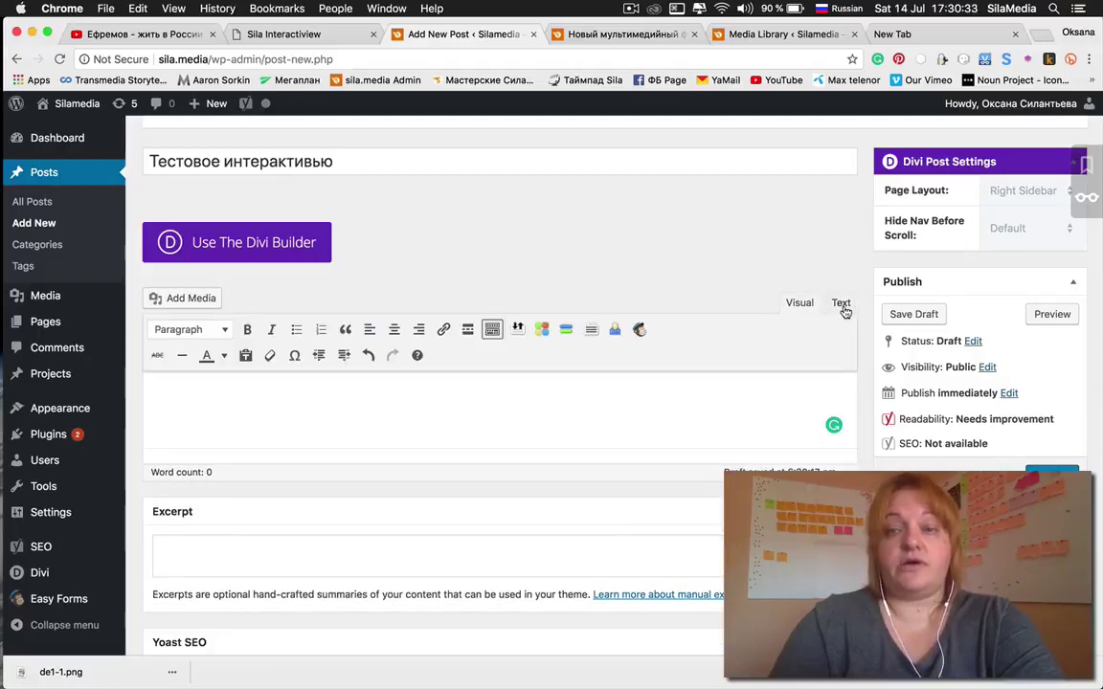
click(842, 304)
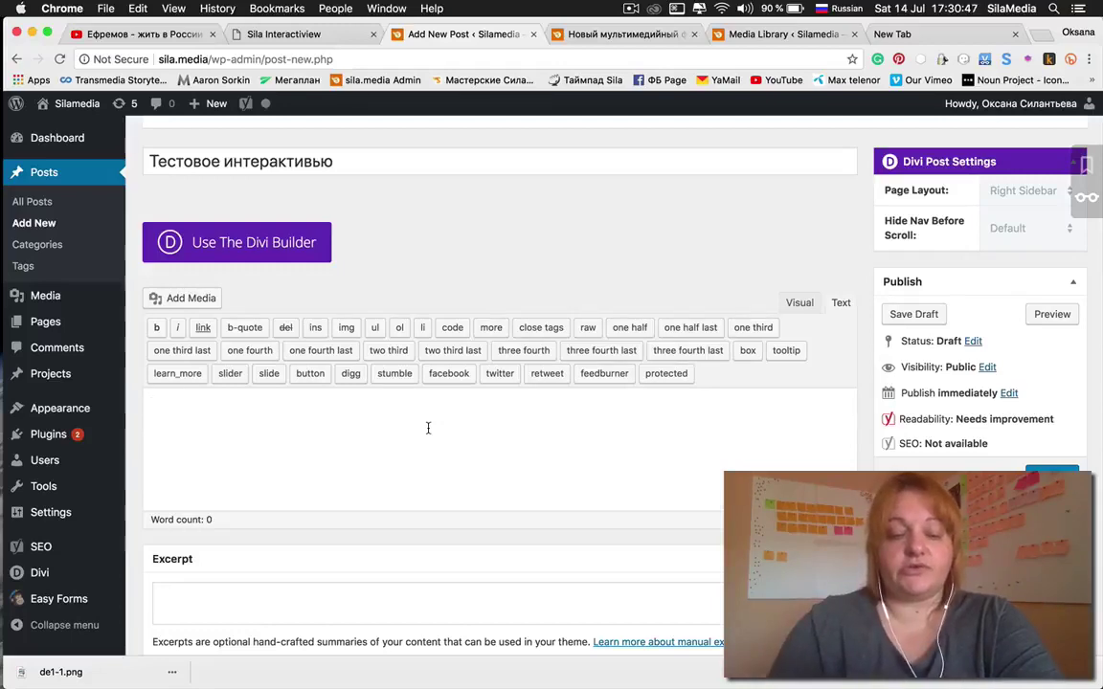
key(super+v)
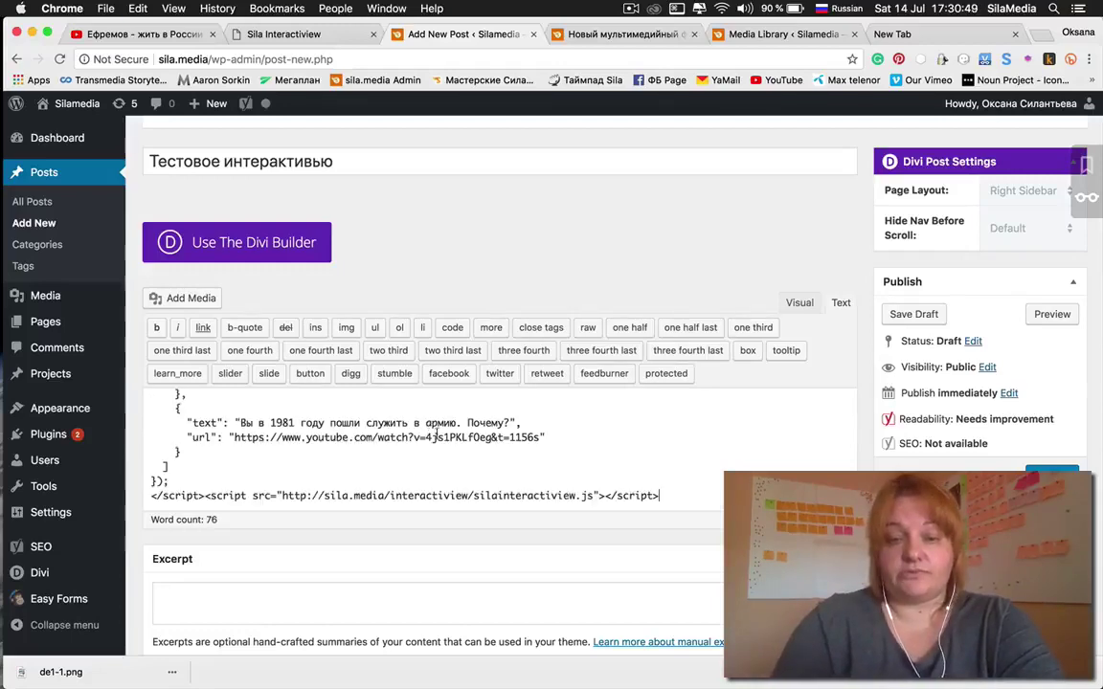
scroll(550, 495, up, 10)
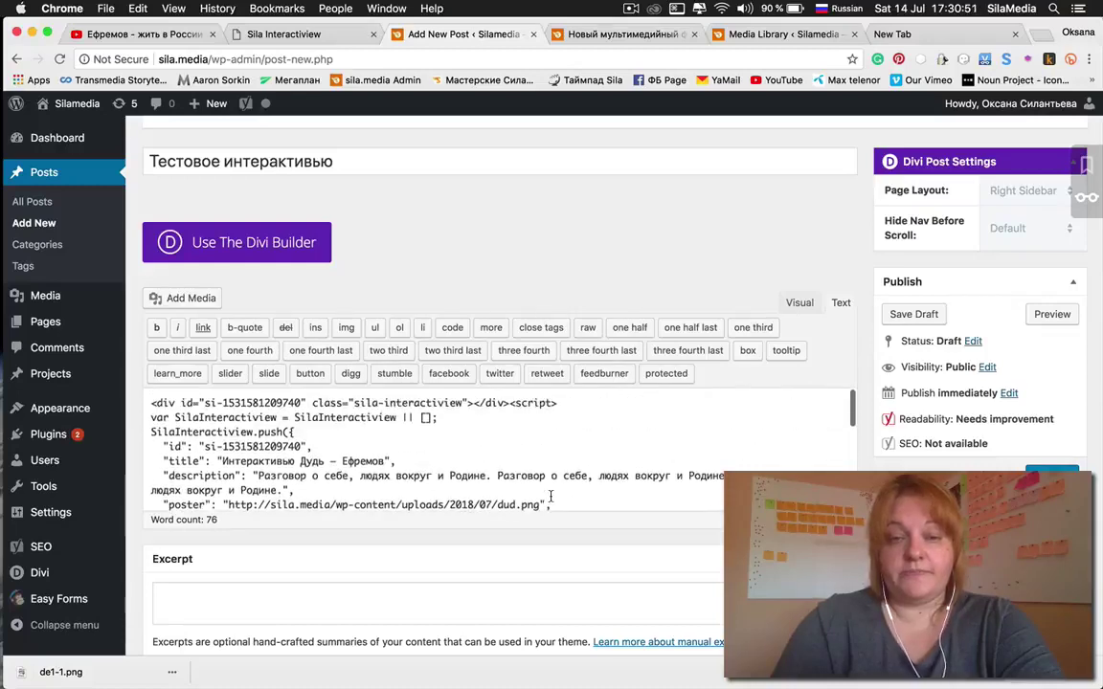
scroll(550, 495, down, 1)
click(911, 315)
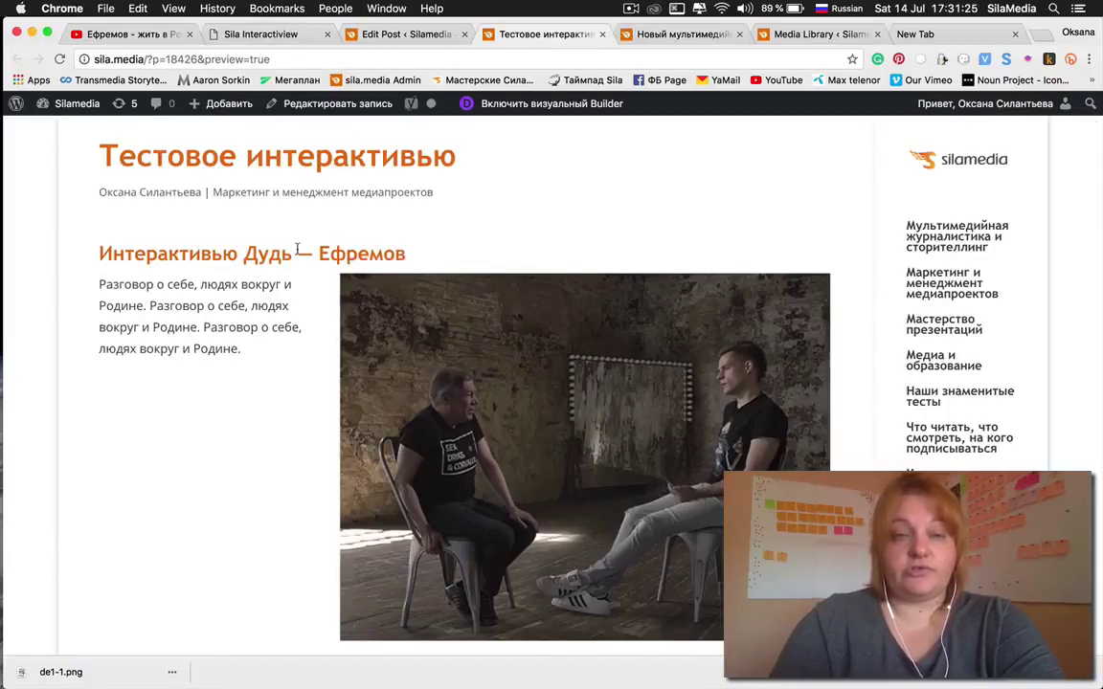
Check the post preview by playing each of the three questions, then pause the video and dismiss the suggested videos.
drag(141, 284, 226, 371)
scroll(226, 373, down, 5)
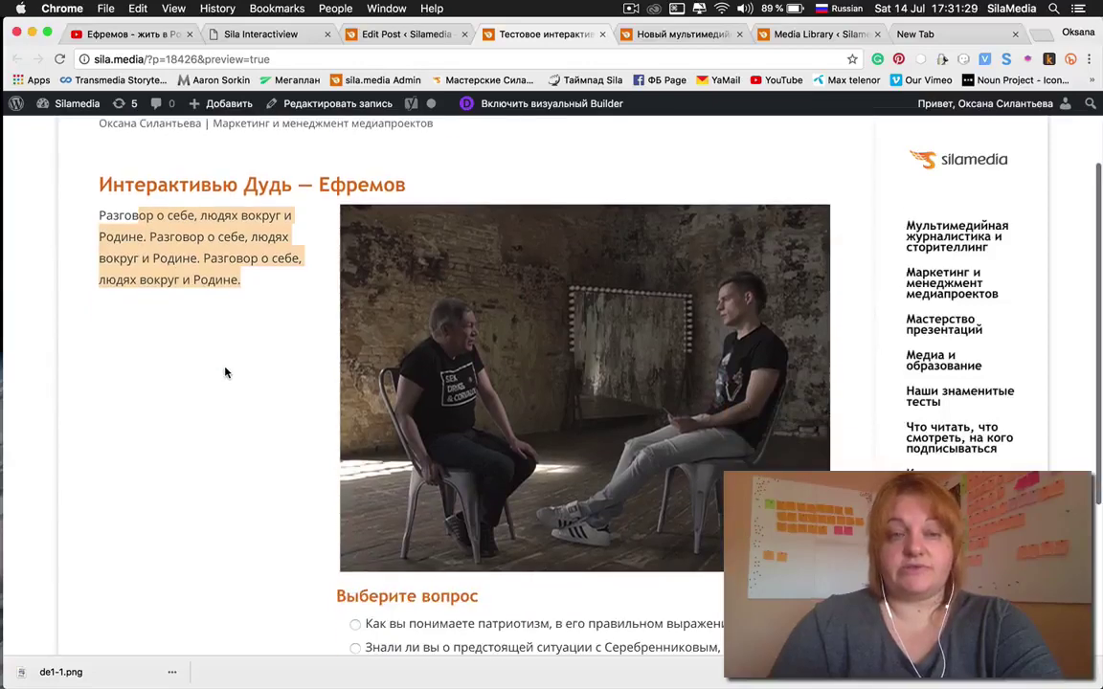
click(443, 504)
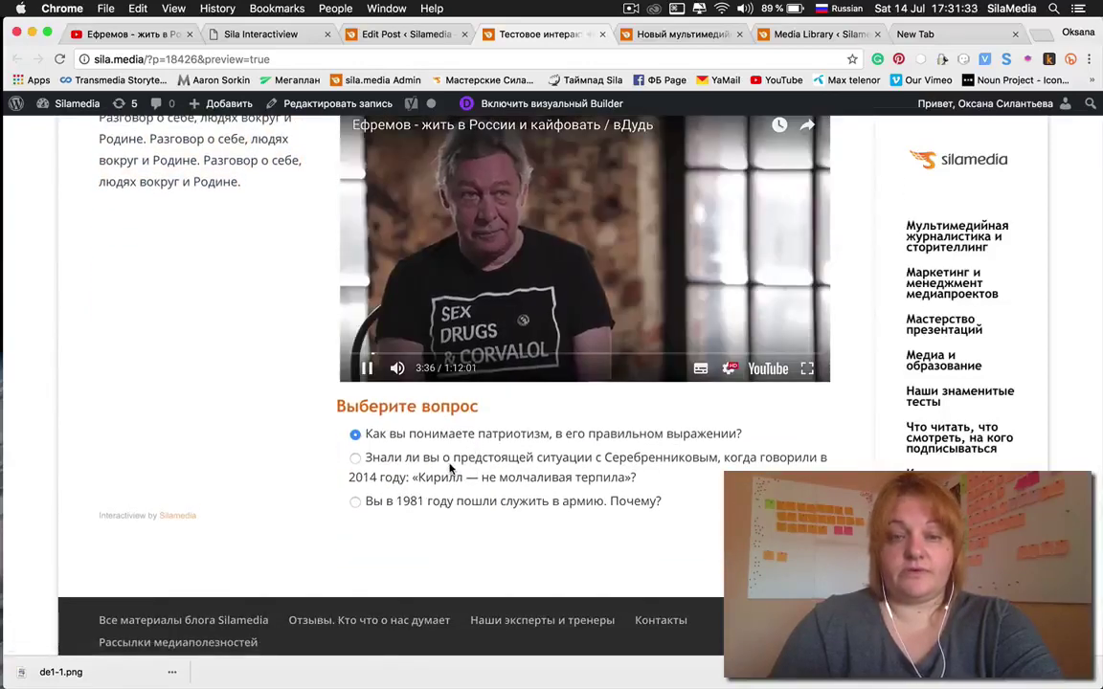
click(454, 461)
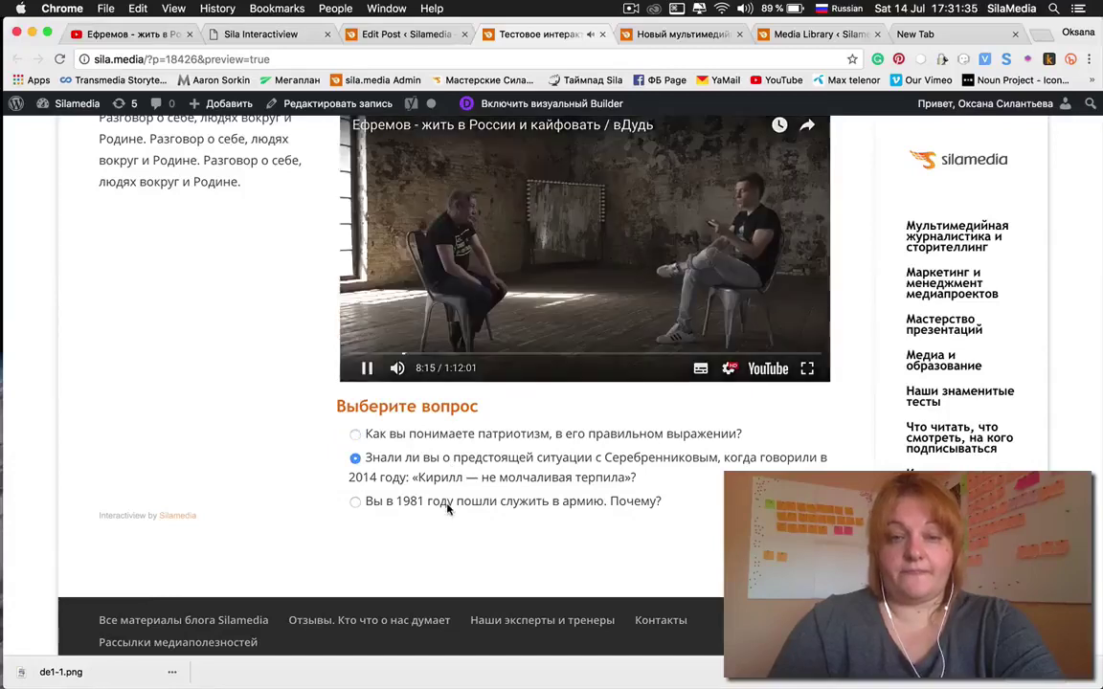
click(447, 503)
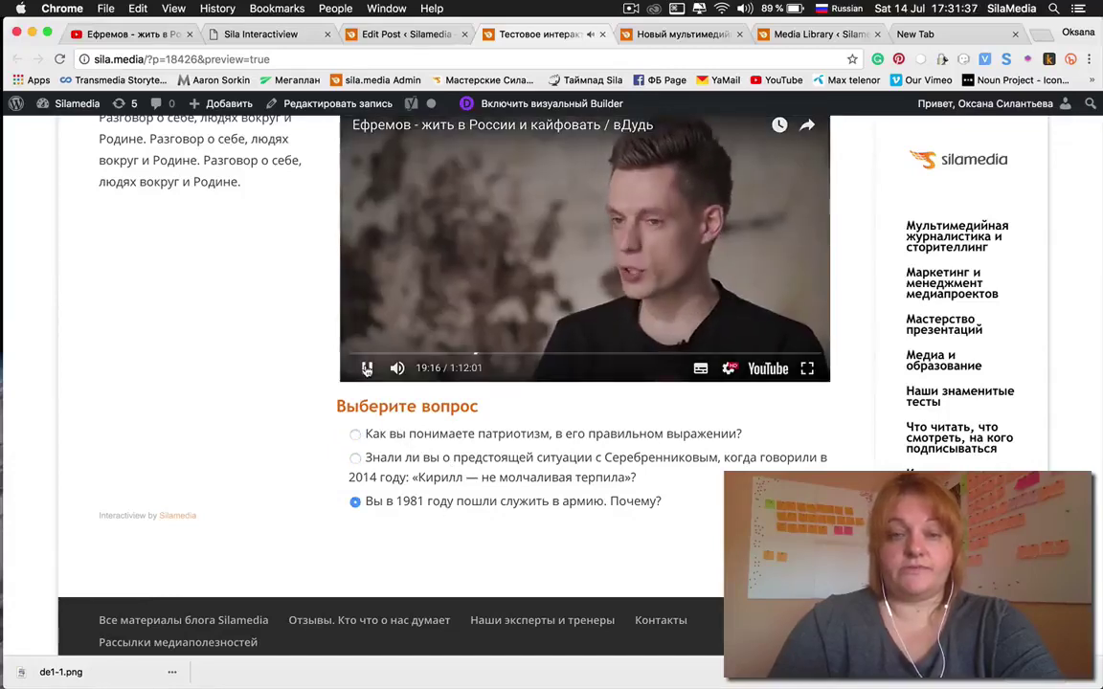
click(823, 188)
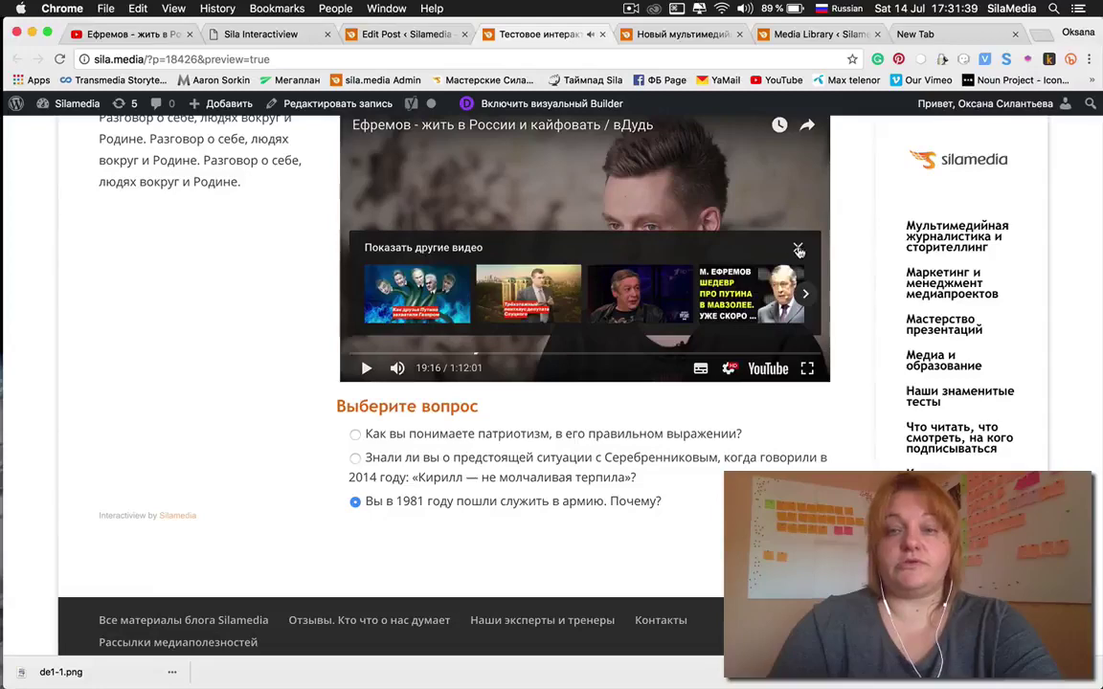
scroll(268, 377, up, 4)
scroll(268, 376, down, 2)
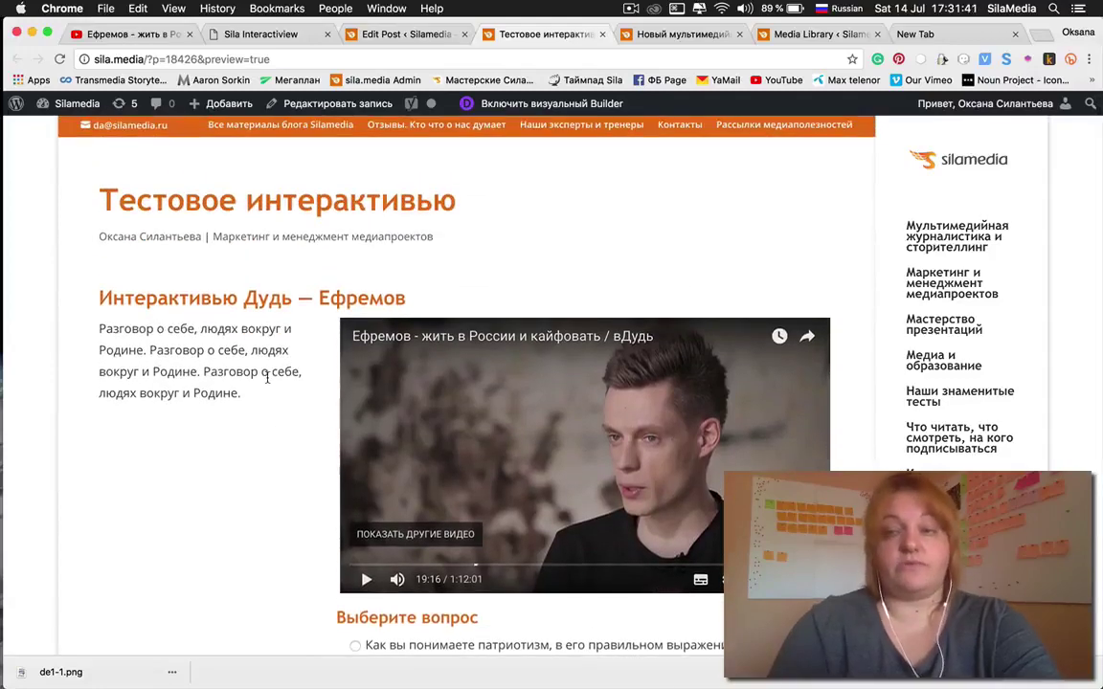
scroll(266, 376, up, 2)
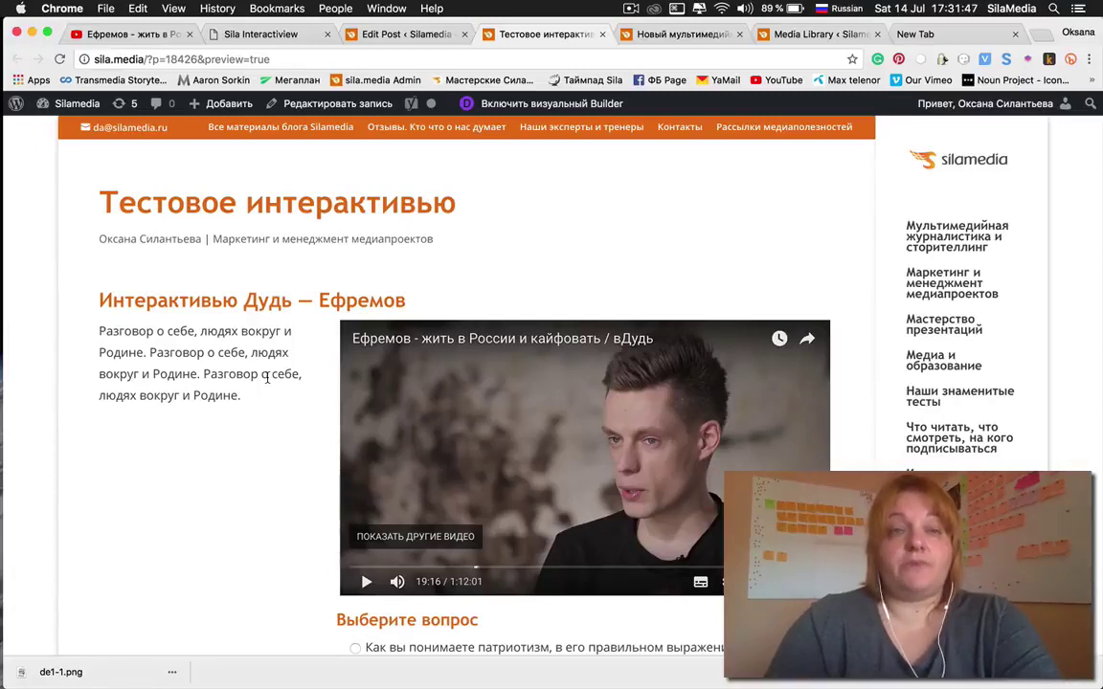
Return to the Sila Interactiview form, deselect the embed code and review the filled-in form from its beginning.
click(253, 33)
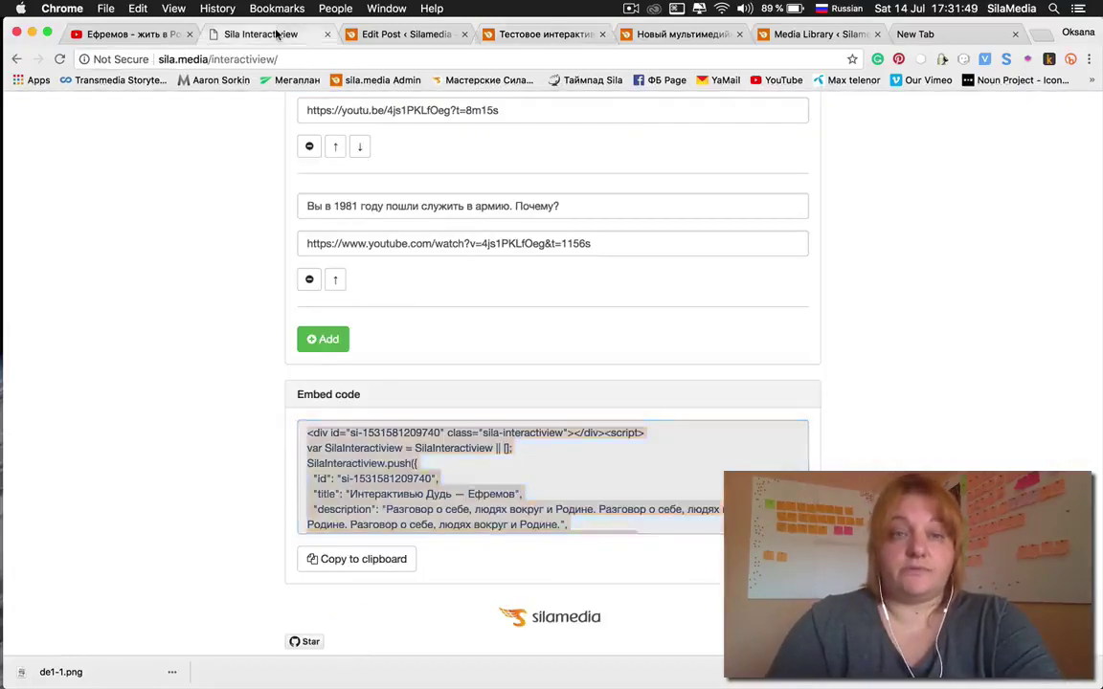
click(235, 365)
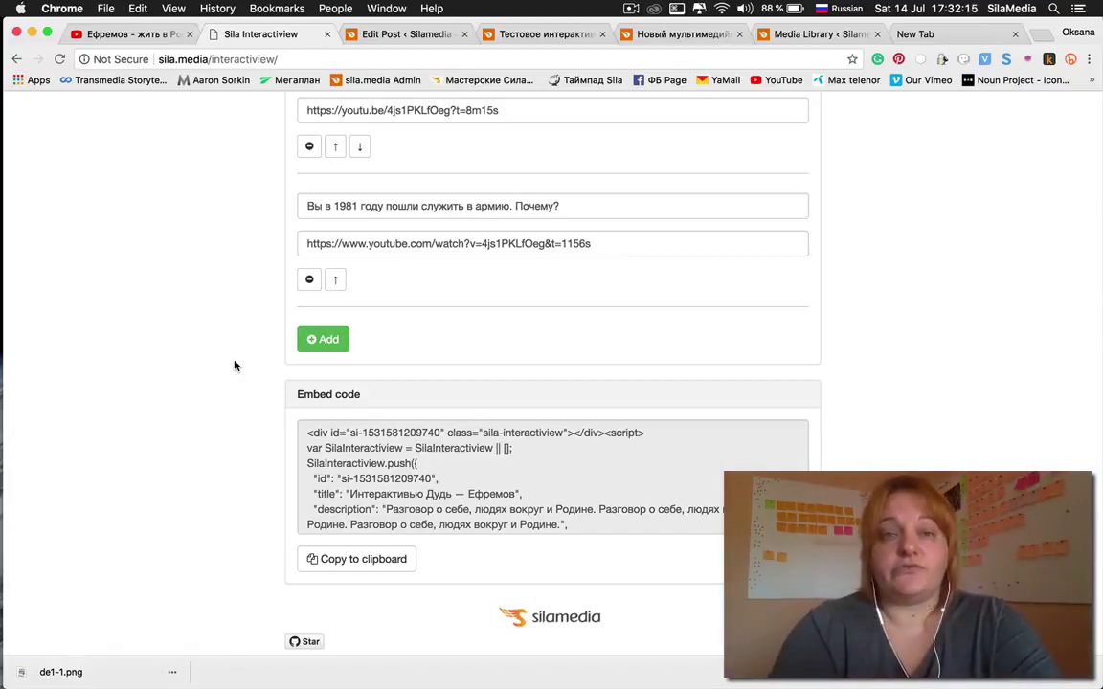
scroll(235, 366, up, 2)
scroll(235, 366, up, 10)
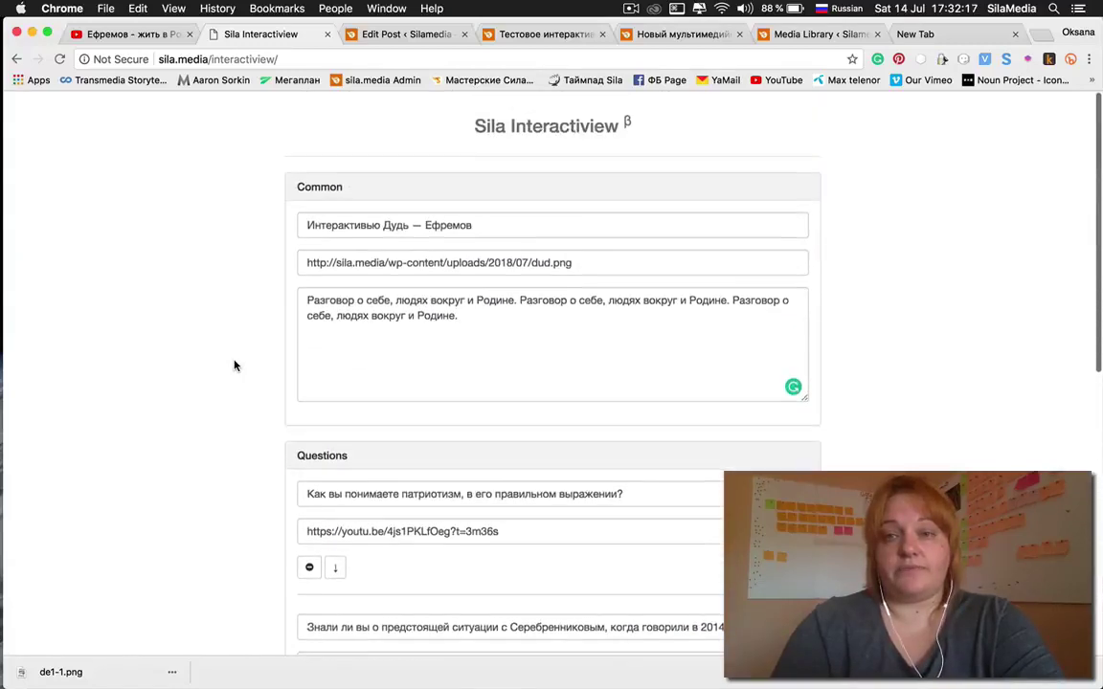